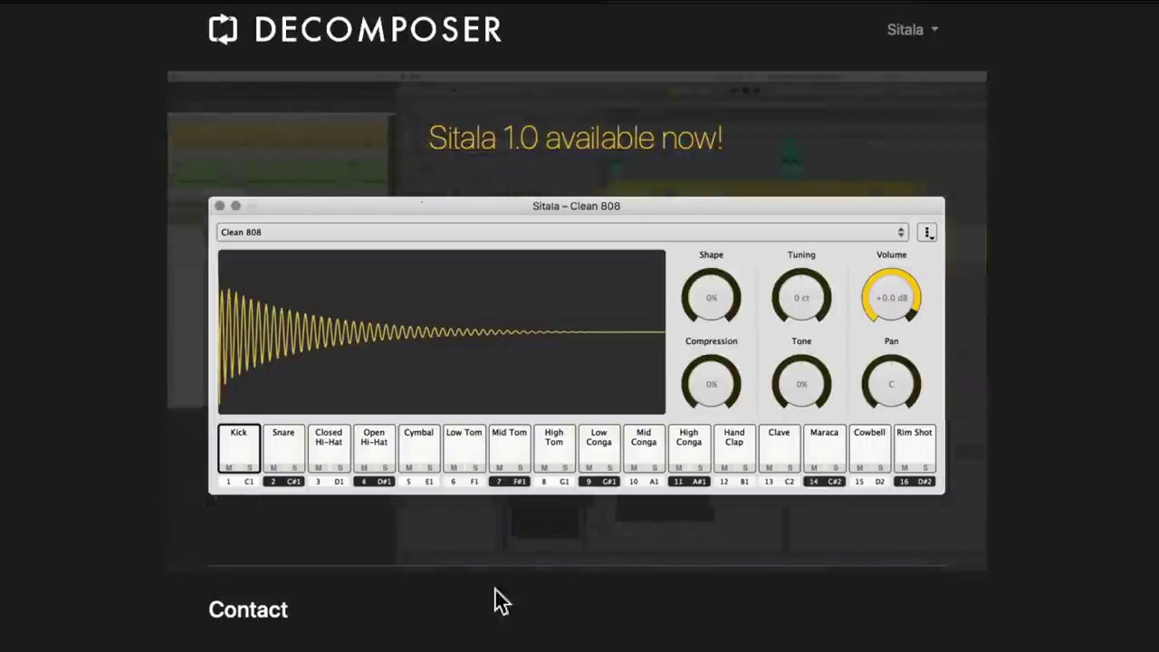
- Open the Sitala 1.0 product page from the banner on the Decomposer site
{"action": "left_click", "coordinate": [579, 155]}
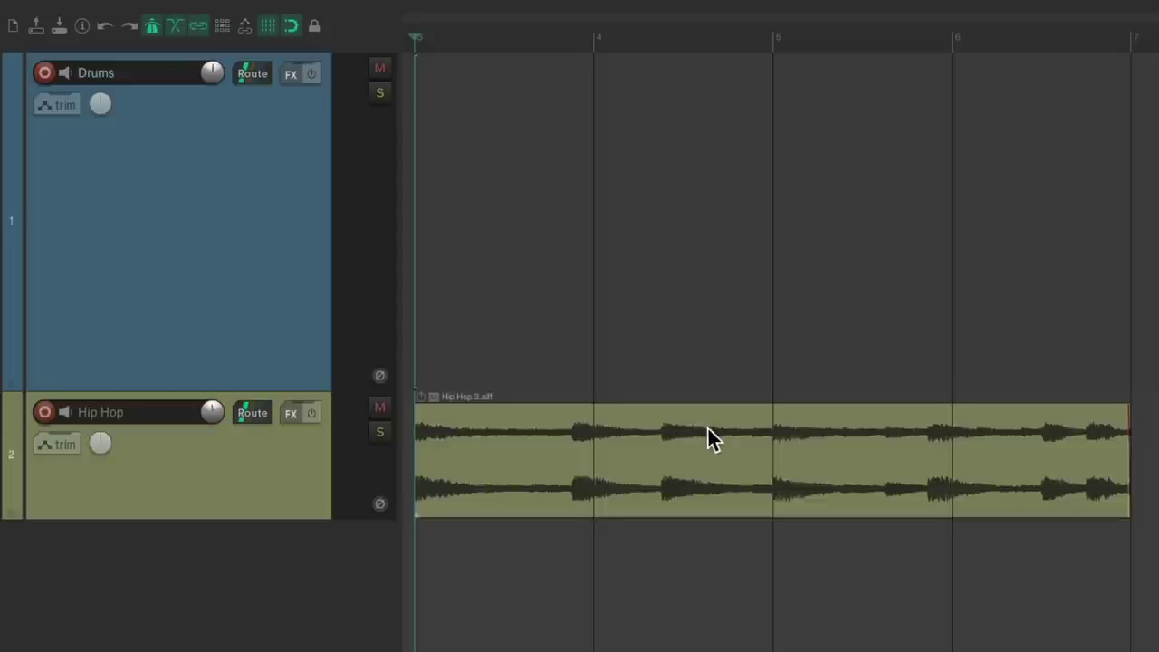
- Mute the Hip Hop track and load VSTi: Sitala (Decomposer) onto the Drums track
{"action": "left_click", "coordinate": [380, 409]}
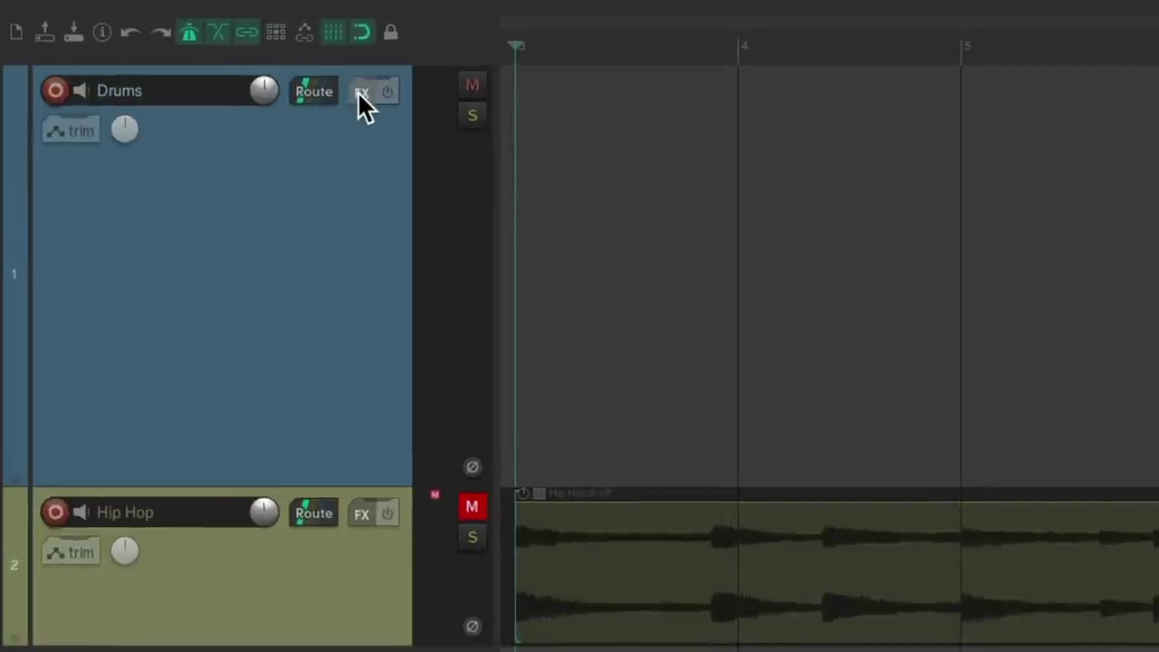
{"action": "left_click", "coordinate": [360, 93]}
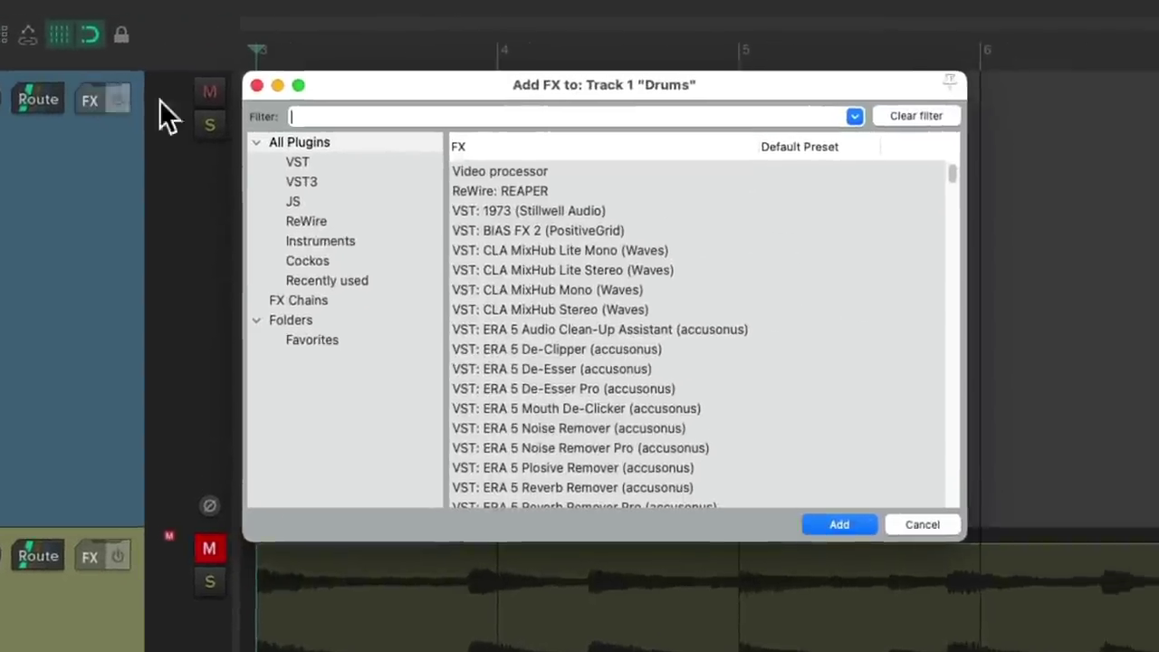
{"action": "left_click", "coordinate": [339, 240]}
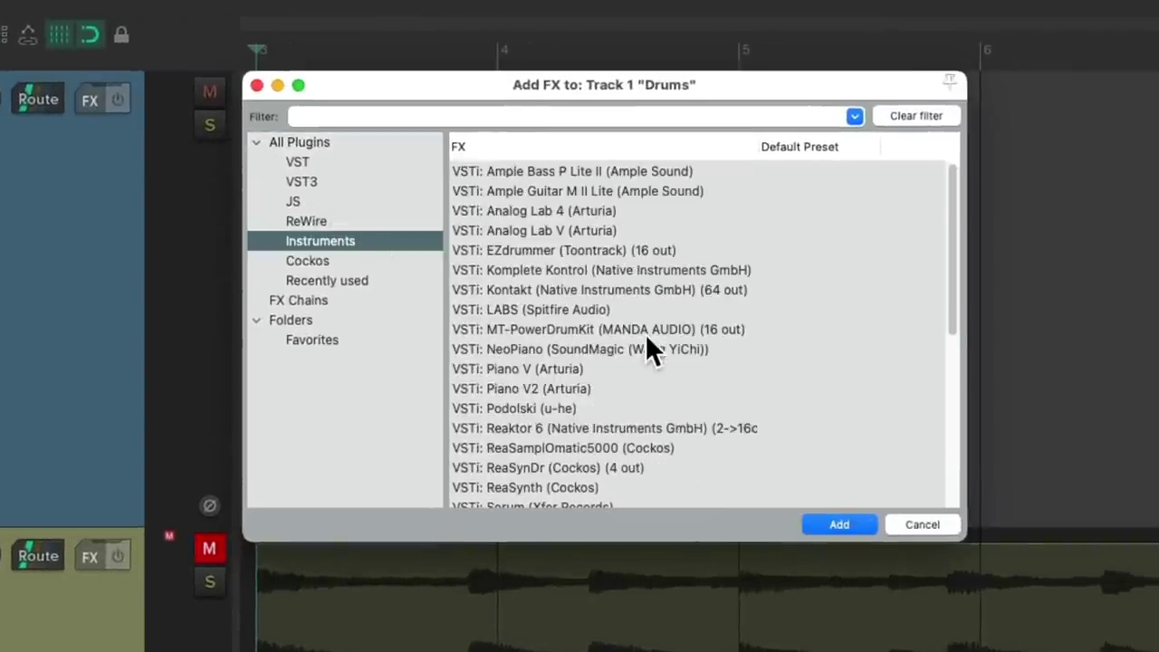
{"action": "scroll", "coordinate": [648, 348], "scroll_direction": "down", "scroll_amount": 3}
{"action": "left_click", "coordinate": [658, 377]}
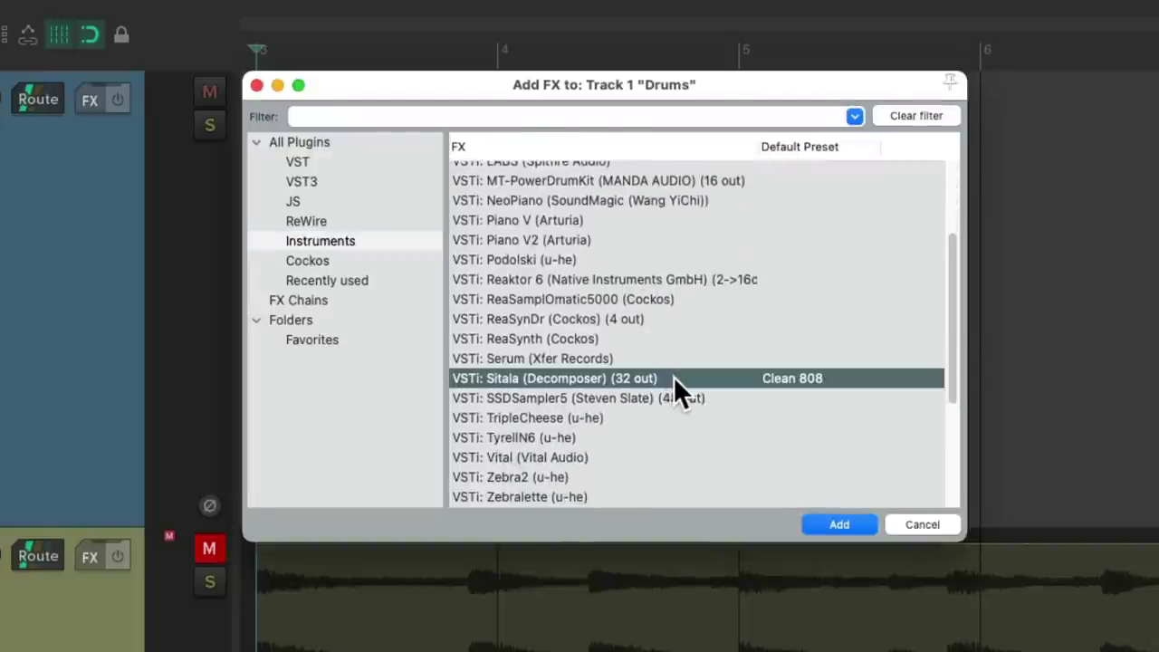
{"action": "double_click", "coordinate": [674, 375]}
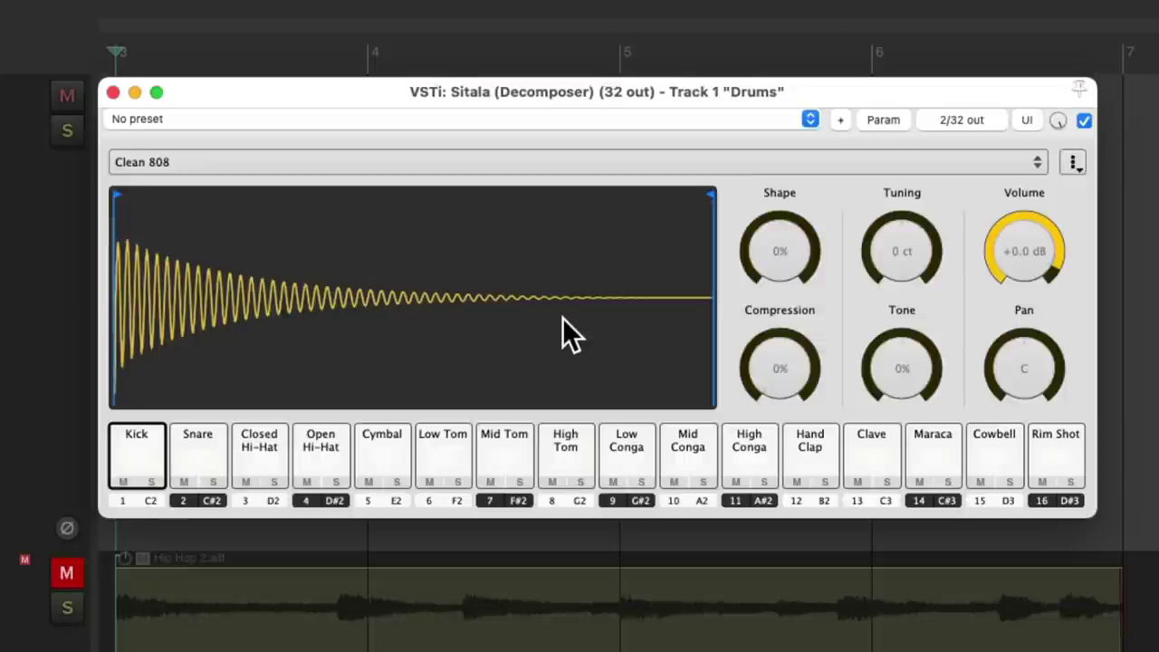
{"action": "left_click", "coordinate": [154, 446]}
{"action": "left_click", "coordinate": [198, 450]}
{"action": "left_click", "coordinate": [268, 451]}
{"action": "left_click", "coordinate": [320, 452]}
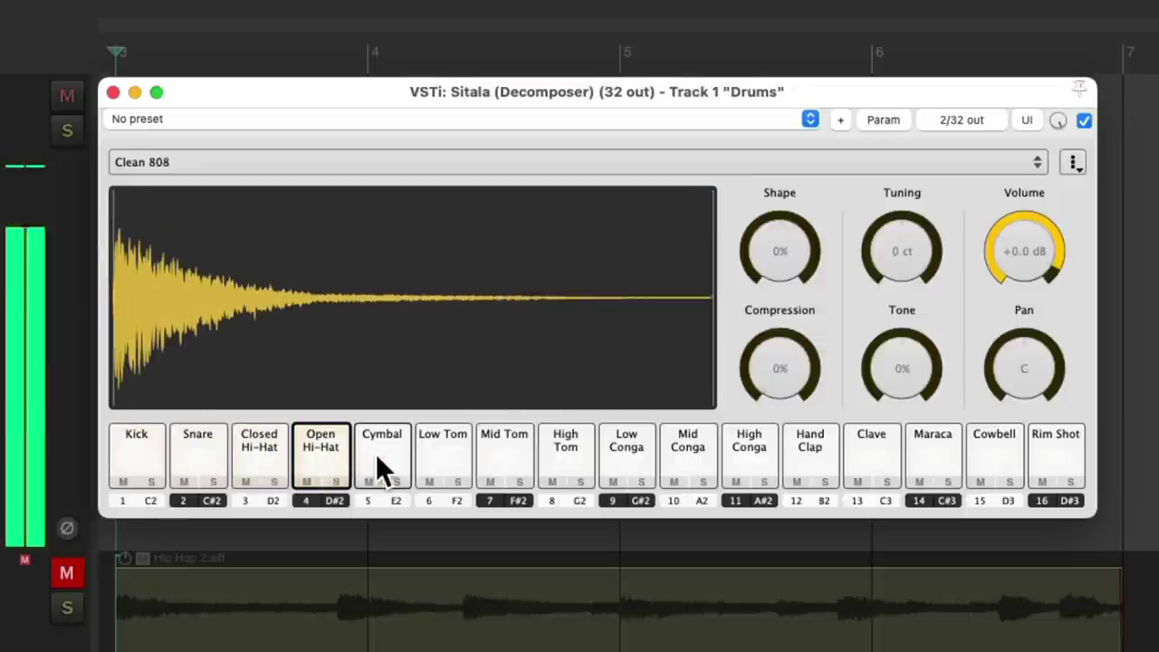
{"action": "left_click", "coordinate": [379, 454]}
{"action": "left_click", "coordinate": [426, 457]}
{"action": "left_click", "coordinate": [493, 454]}
{"action": "left_click", "coordinate": [563, 454]}
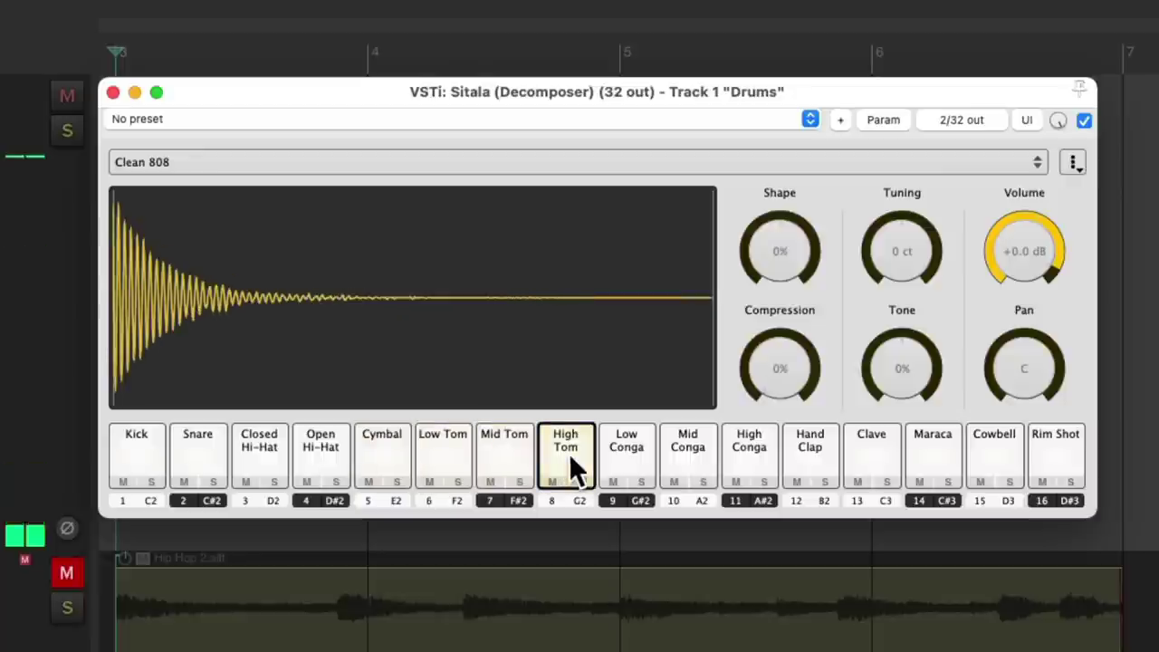
{"action": "left_click", "coordinate": [618, 455]}
{"action": "left_click", "coordinate": [688, 452]}
{"action": "left_click", "coordinate": [756, 452]}
{"action": "left_click", "coordinate": [814, 450]}
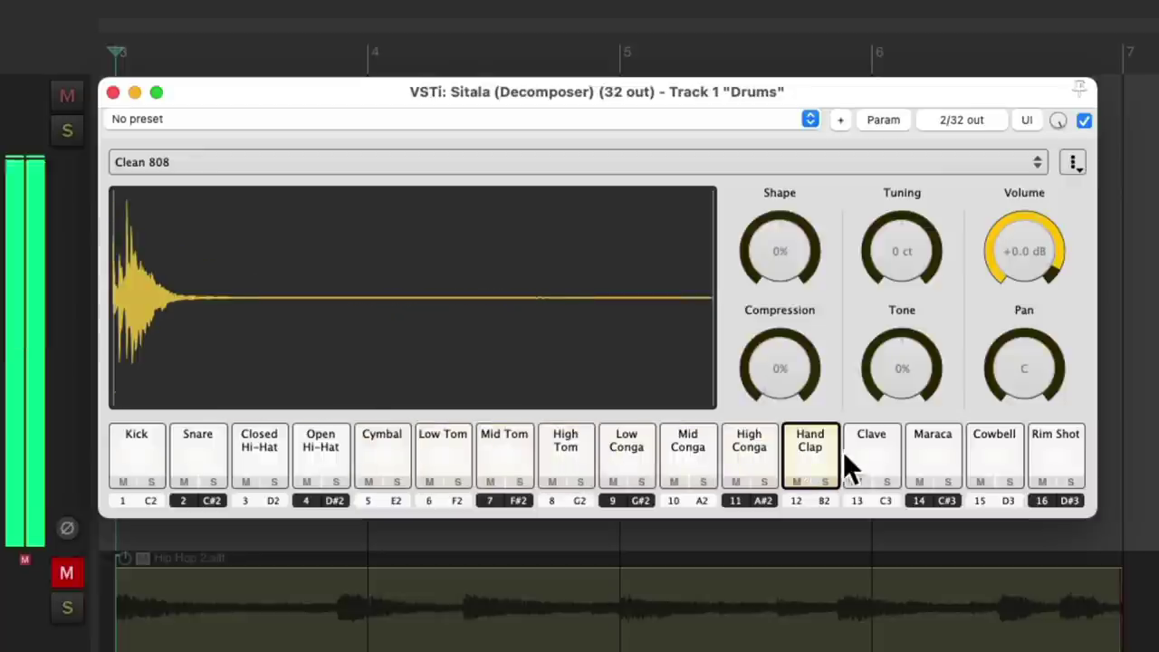
{"action": "left_click", "coordinate": [865, 451]}
{"action": "left_click", "coordinate": [931, 454]}
{"action": "left_click", "coordinate": [985, 454]}
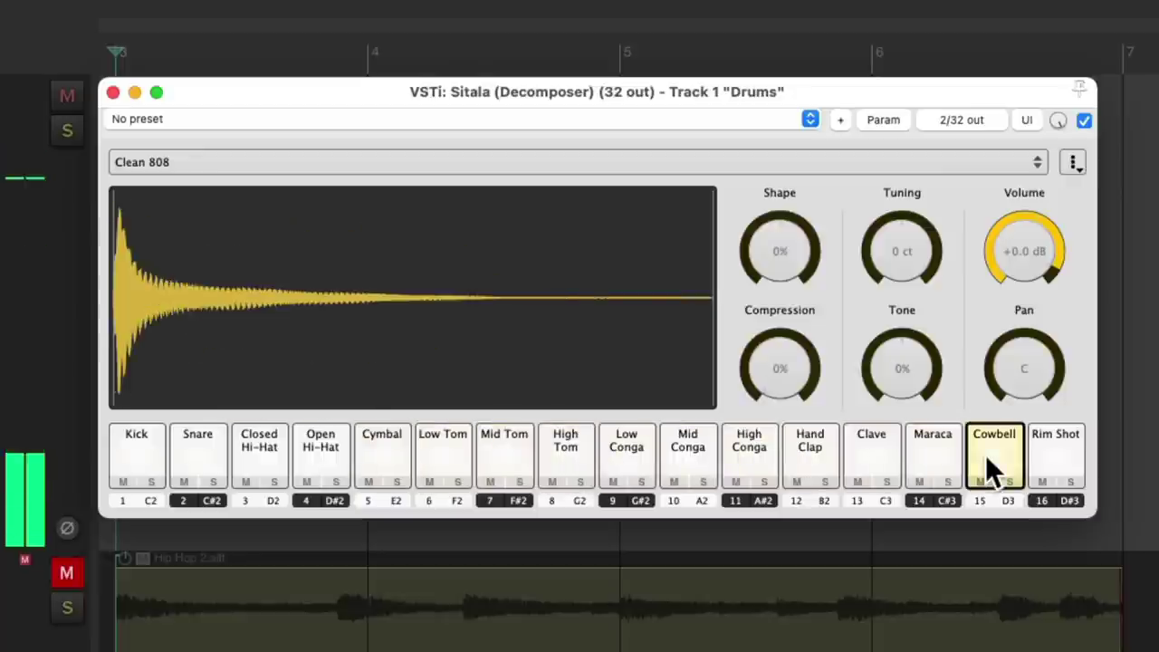
{"action": "left_click", "coordinate": [1049, 453]}
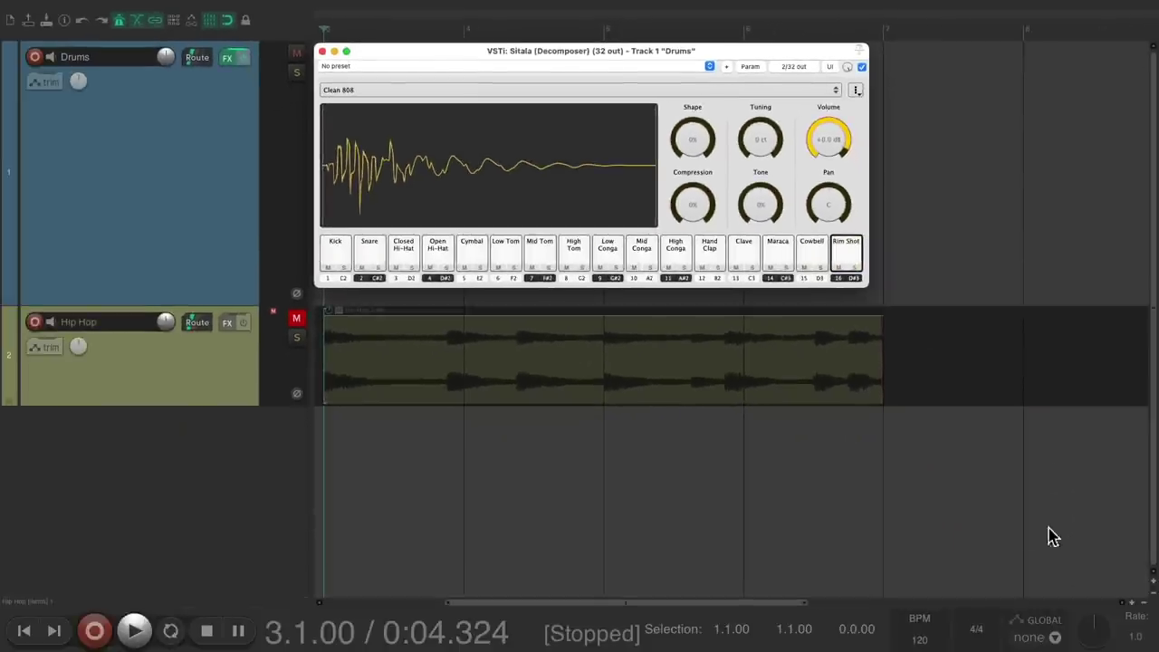
- Set the project tempo to 111 BPM
{"action": "double_click", "coordinate": [961, 623]}
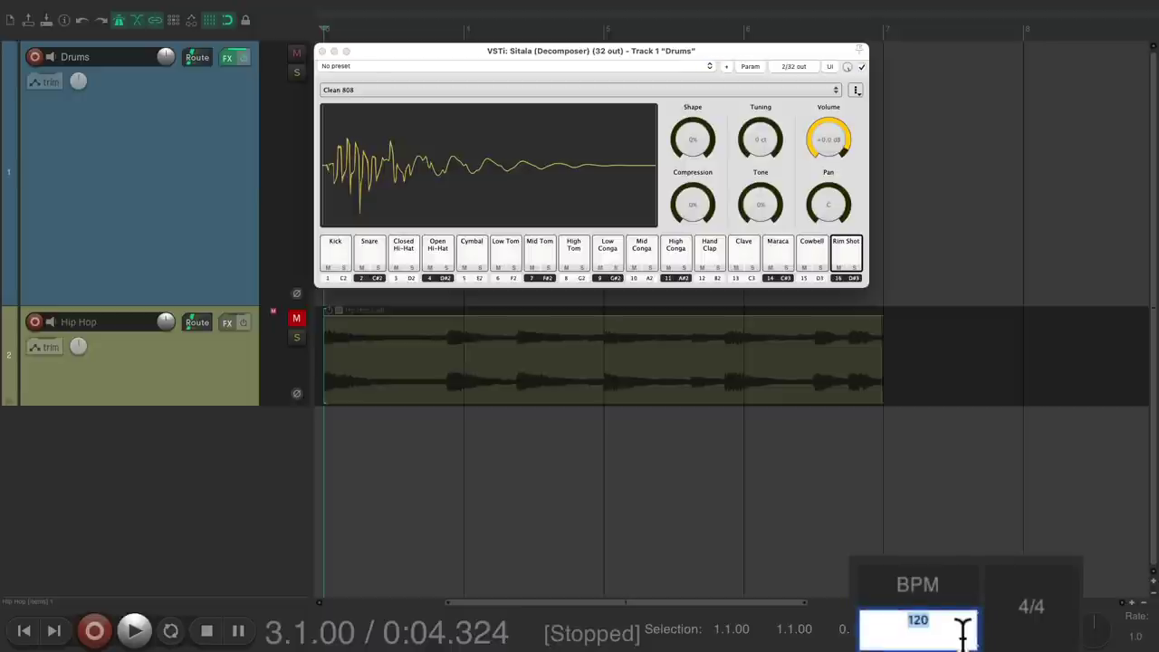
{"action": "type", "text": "111"}
{"action": "key", "text": "Return"}
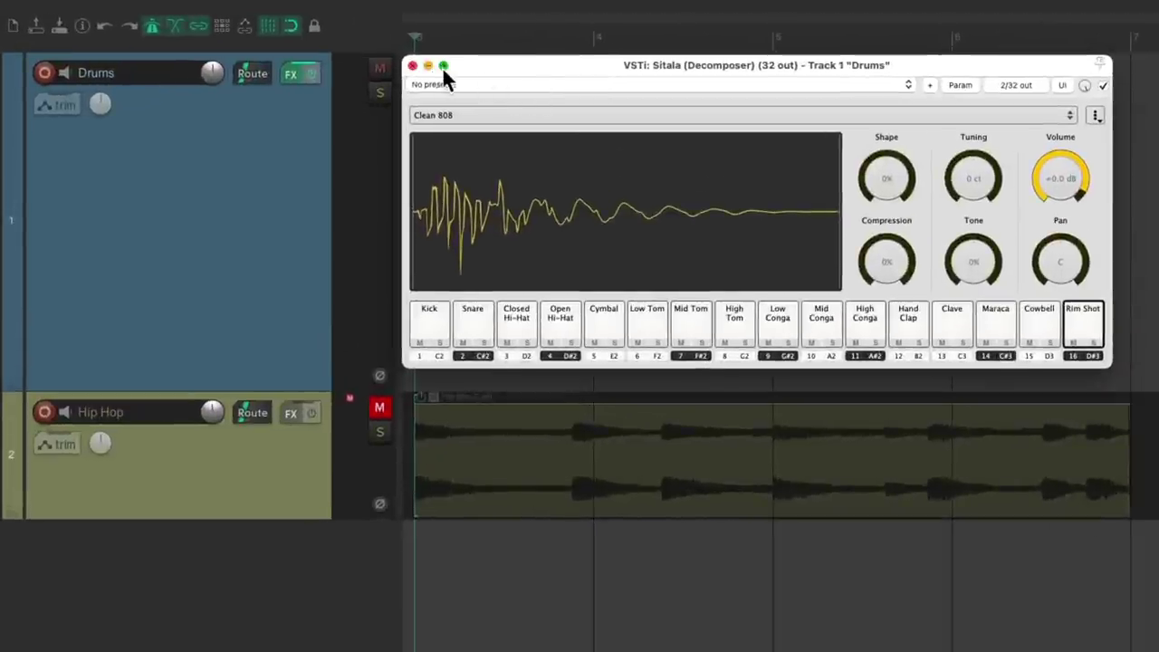
- Close Sitala, then select the four bars up to bar 7 and loop them with repeat on
{"action": "left_click", "coordinate": [323, 52]}
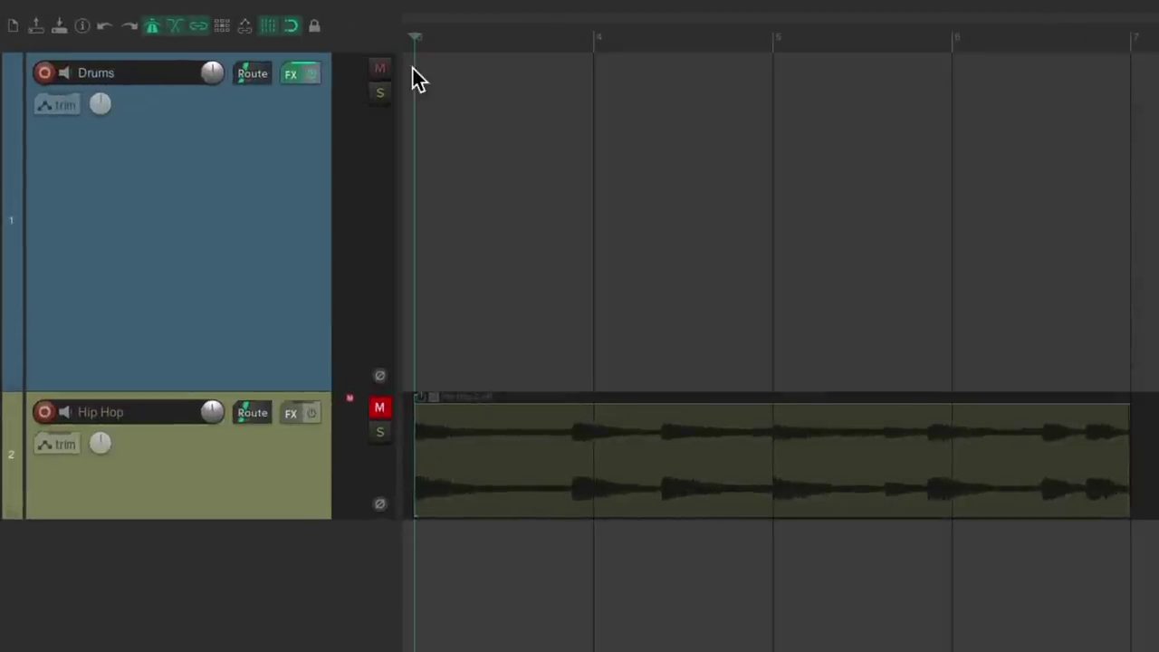
{"action": "left_click_drag", "start_coordinate": [442, 42], "coordinate": [1127, 67]}
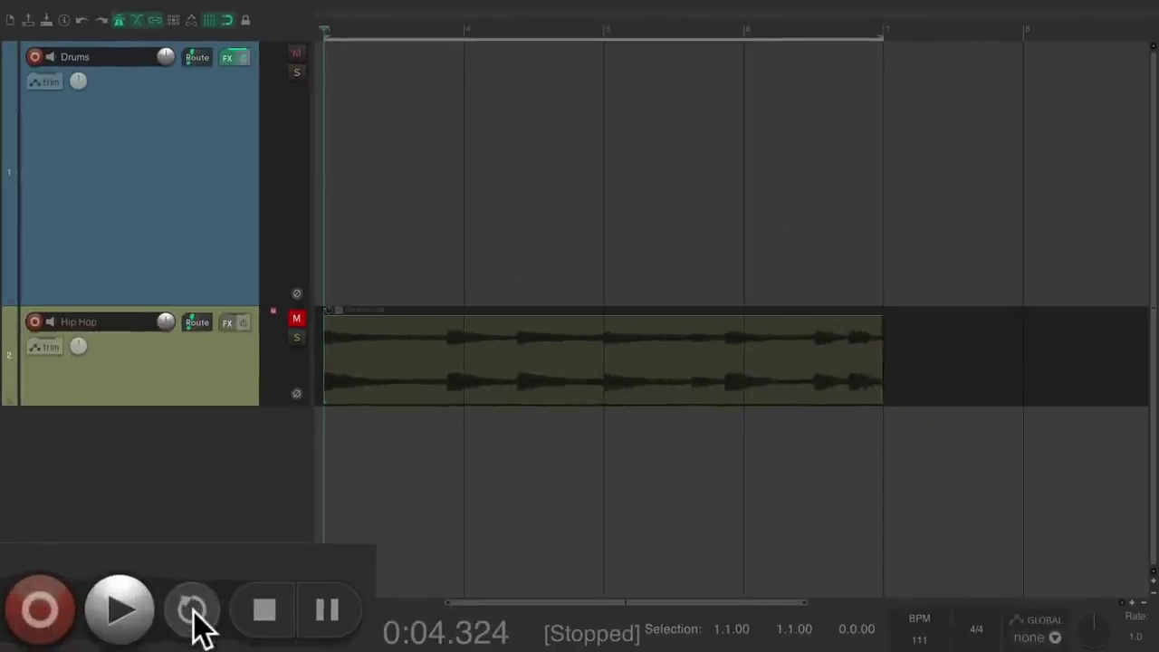
{"action": "left_click", "coordinate": [192, 613]}
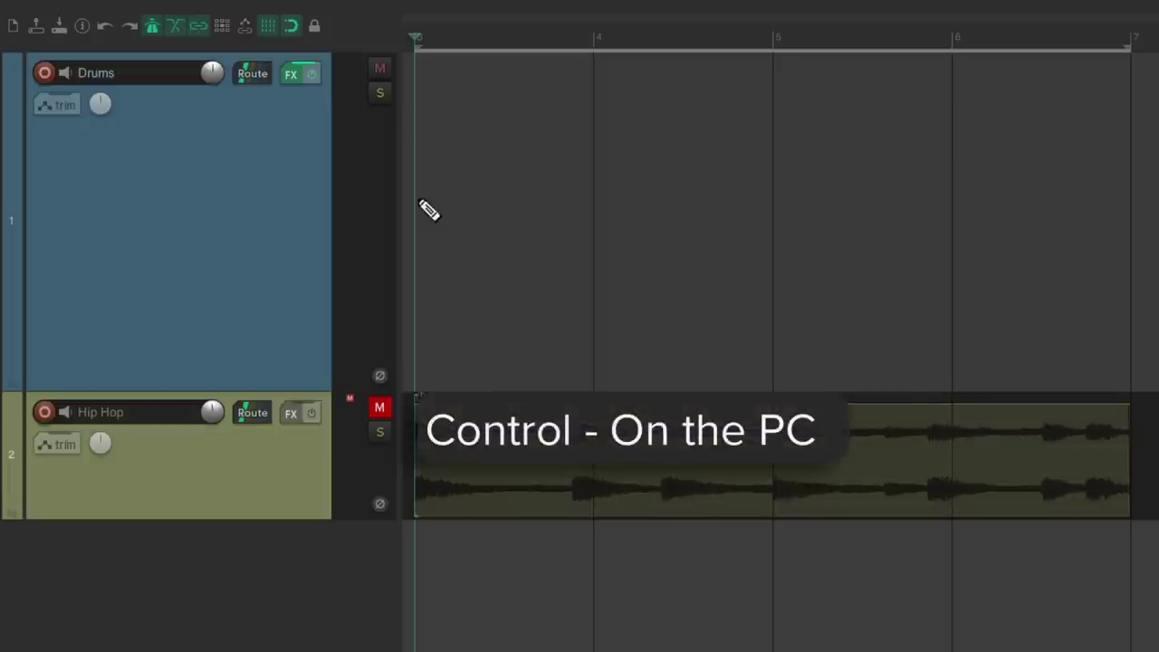
- Draw a four-bar empty MIDI item on Drums and open it with notes listed by drum name
{"action": "left_click_drag", "start_coordinate": [422, 205], "coordinate": [1128, 218]}
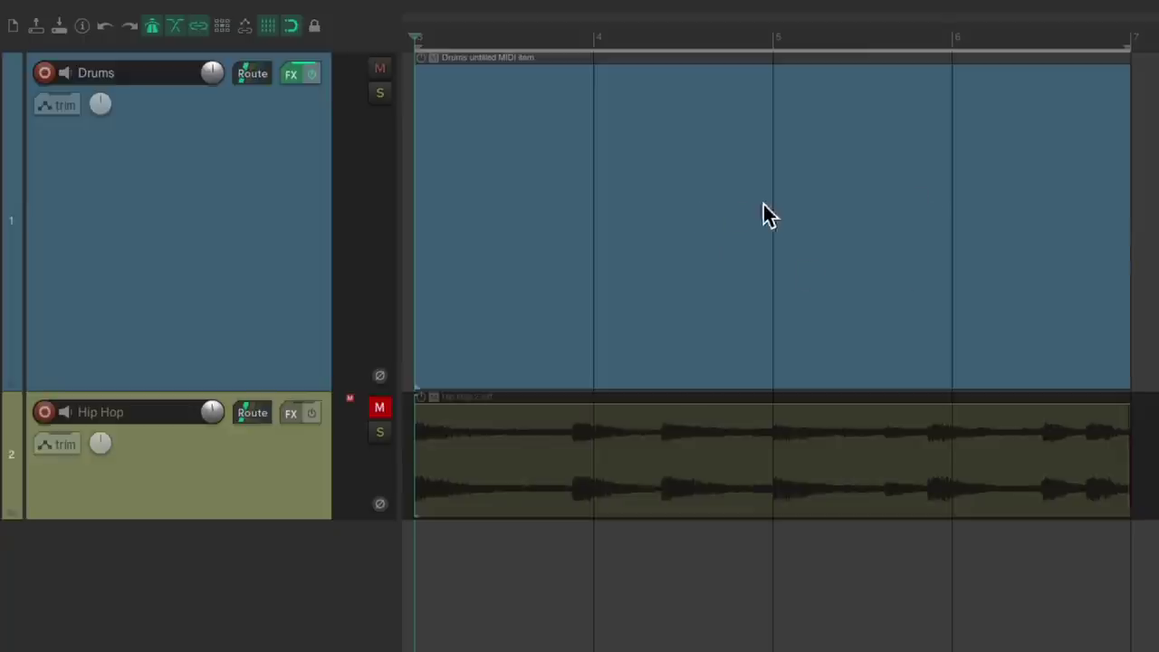
{"action": "left_click", "coordinate": [661, 156]}
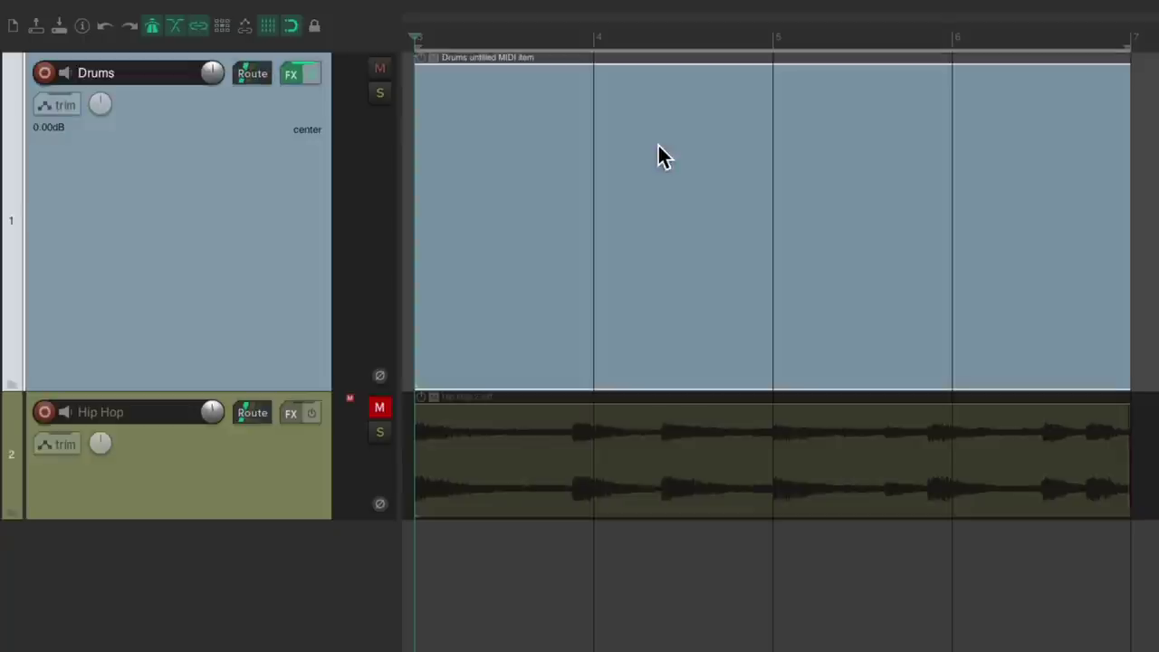
{"action": "double_click", "coordinate": [660, 156]}
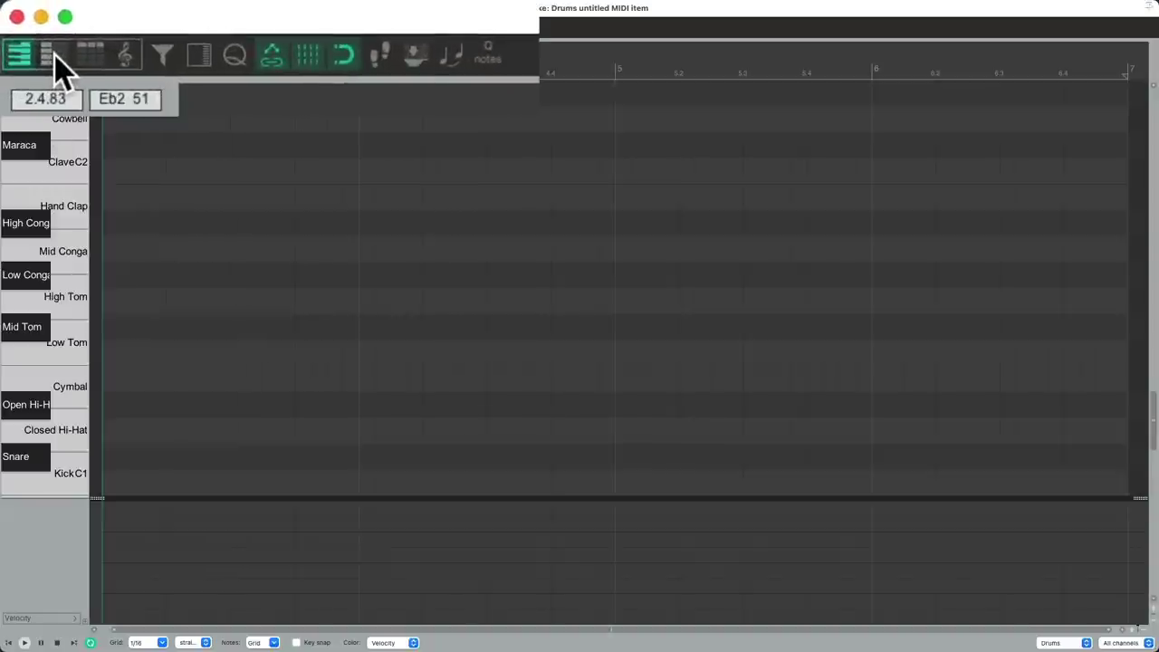
{"action": "left_click", "coordinate": [54, 55]}
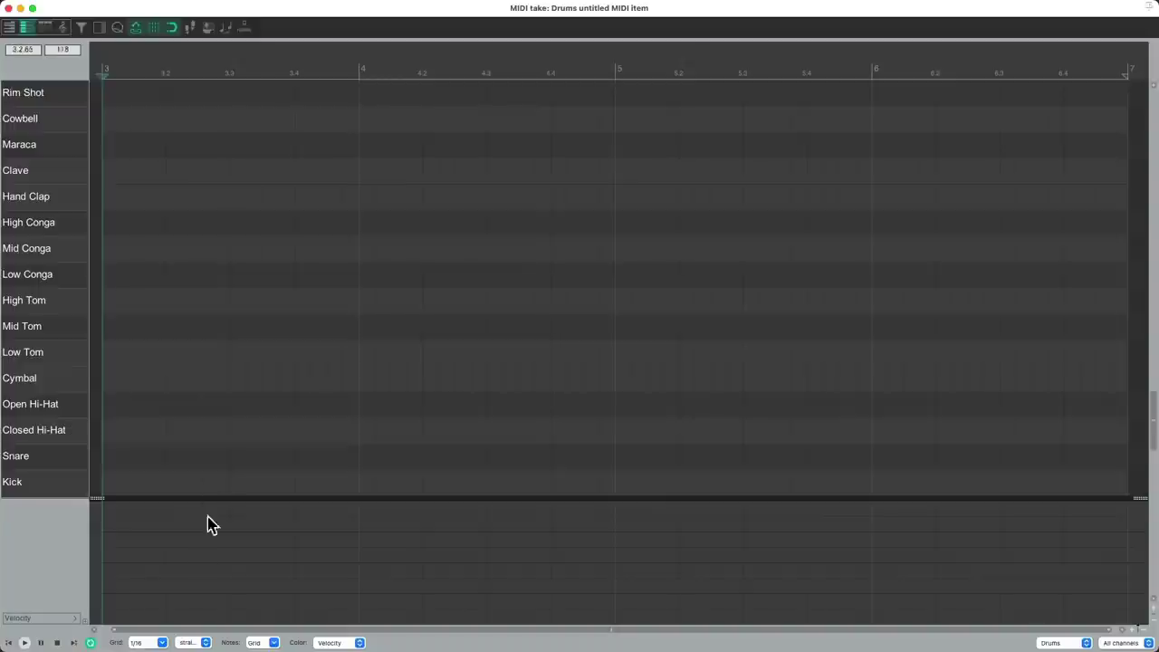
- On a 1/4 grid, add eight Snare hits on beats 2 and 4 of bars 3–6, then play them back
{"action": "left_click", "coordinate": [162, 643]}
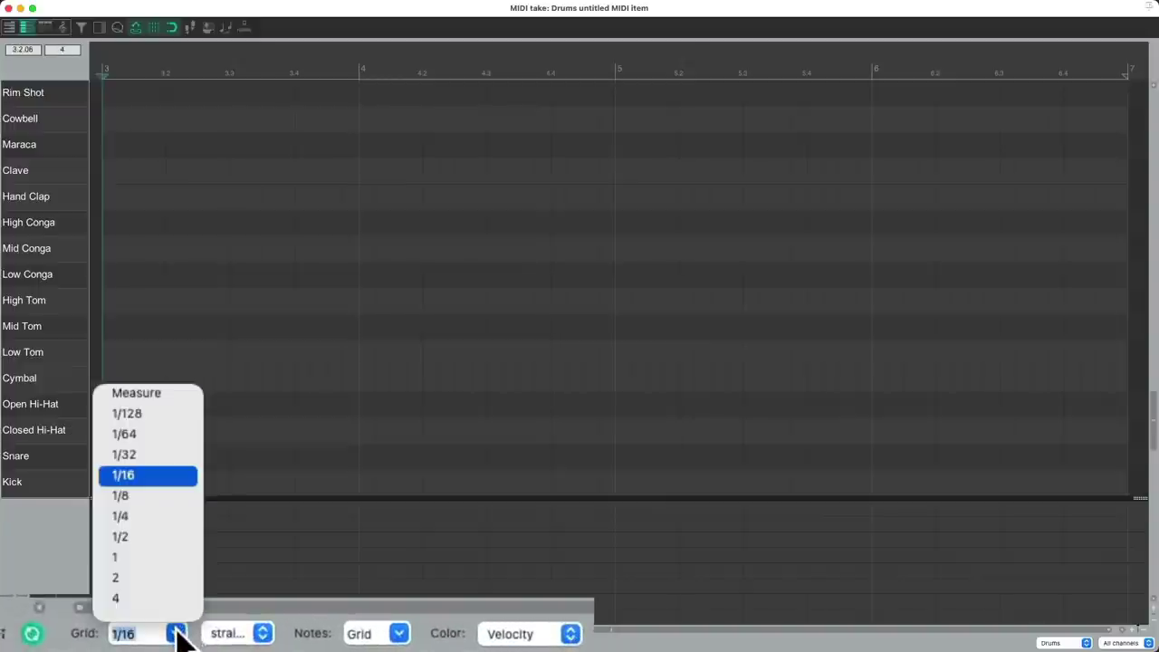
{"action": "left_click", "coordinate": [166, 519]}
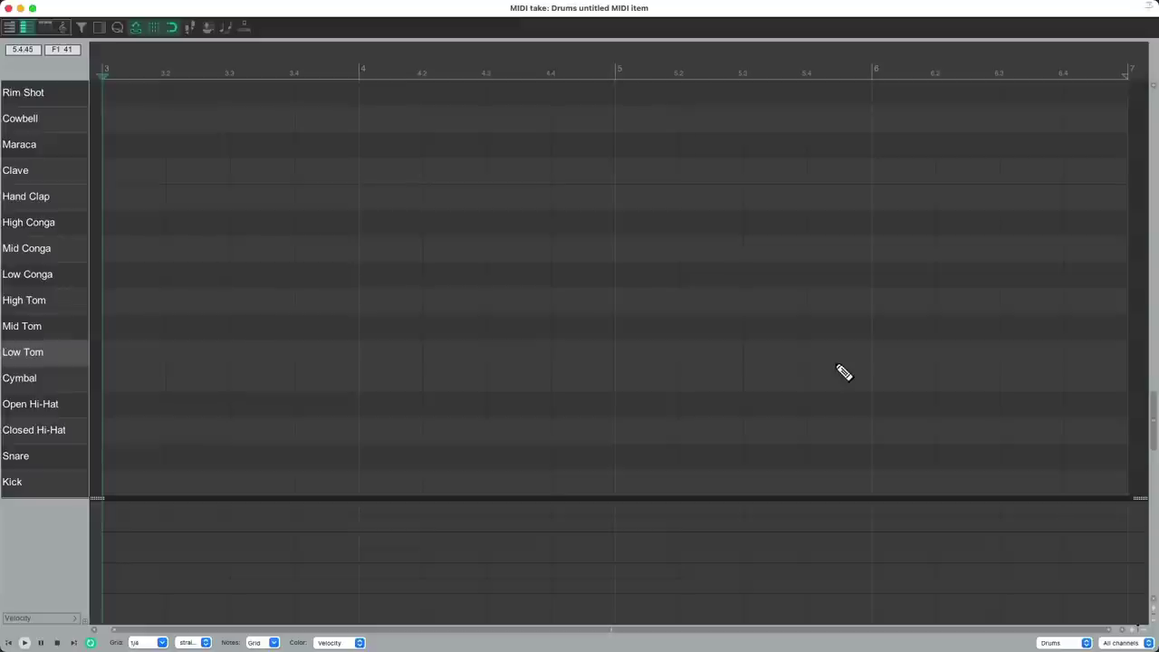
{"action": "left_click", "coordinate": [184, 465]}
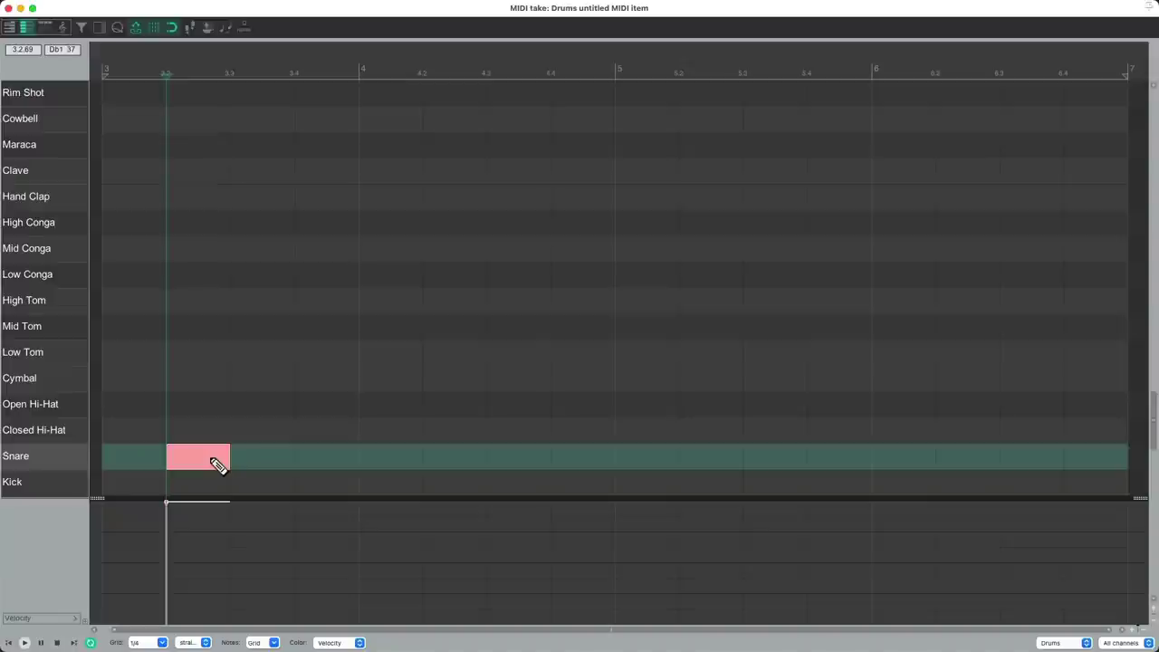
{"action": "left_click", "coordinate": [323, 465]}
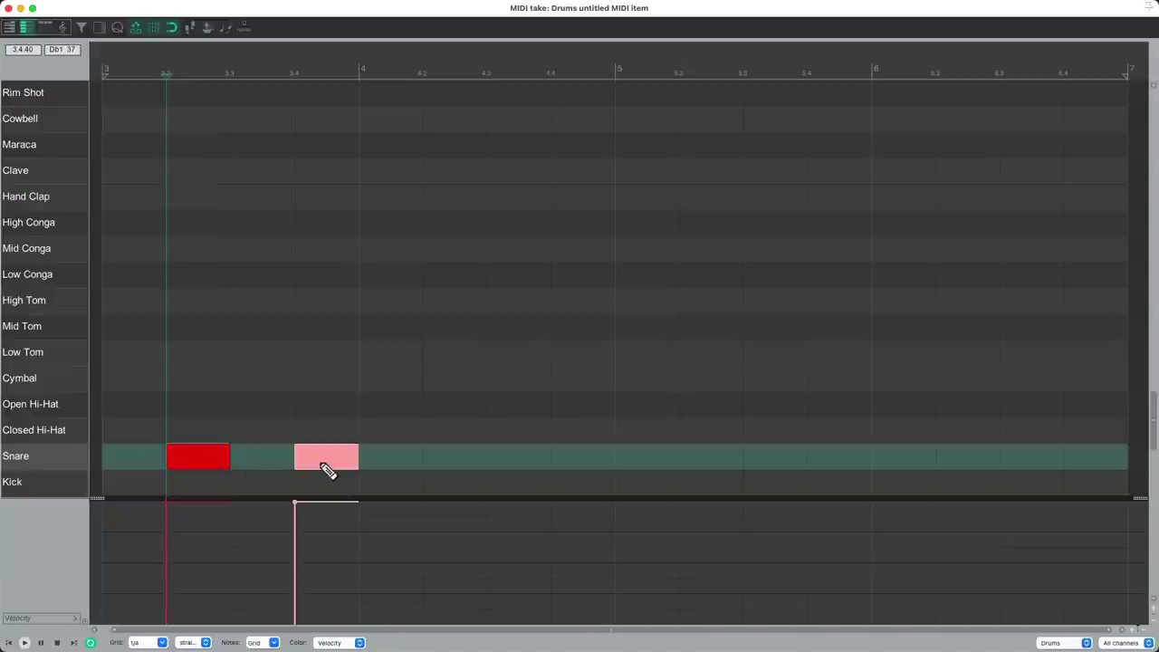
{"action": "left_click", "coordinate": [461, 464]}
{"action": "left_click", "coordinate": [567, 464]}
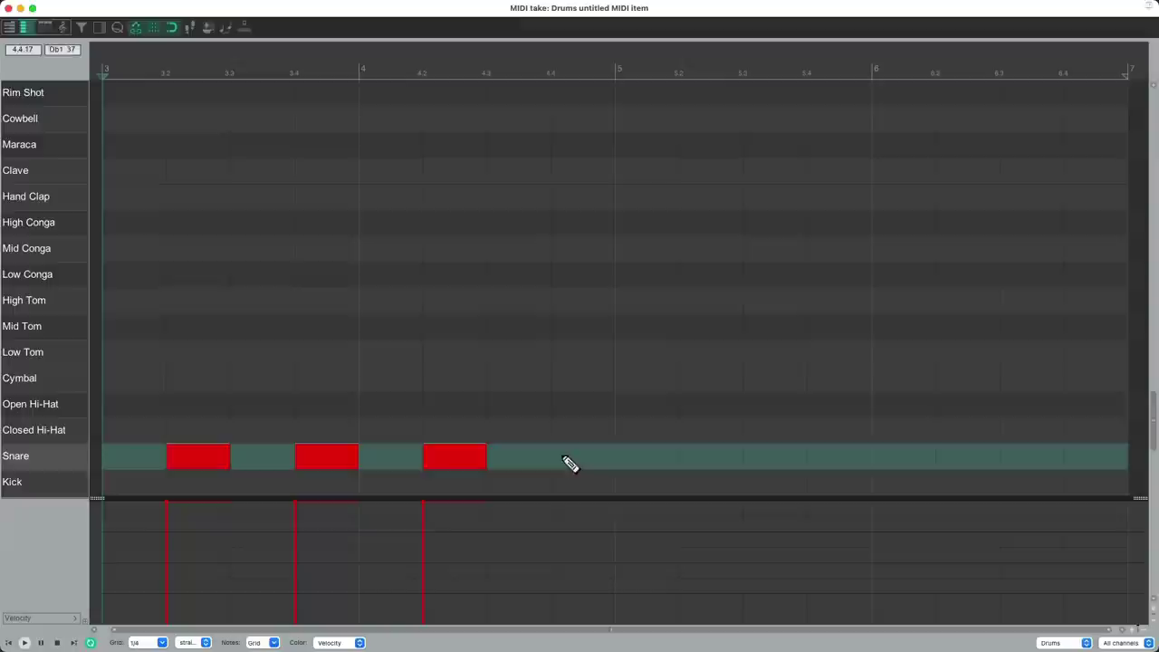
{"action": "left_click", "coordinate": [707, 464]}
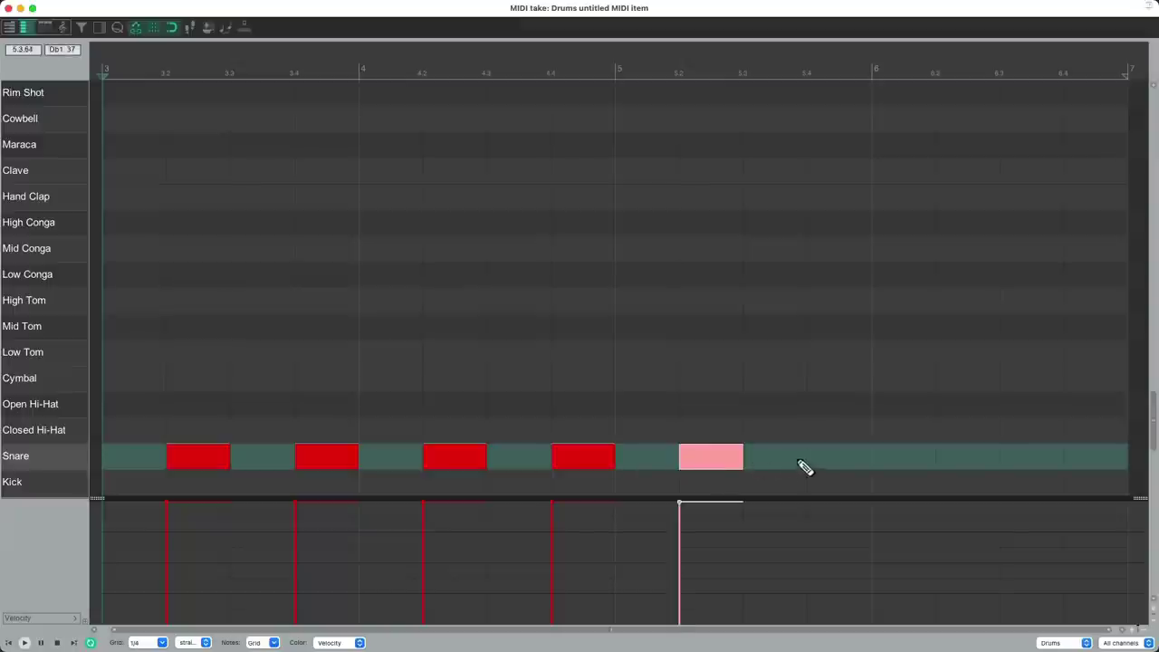
{"action": "left_click", "coordinate": [836, 462]}
{"action": "left_click", "coordinate": [973, 465]}
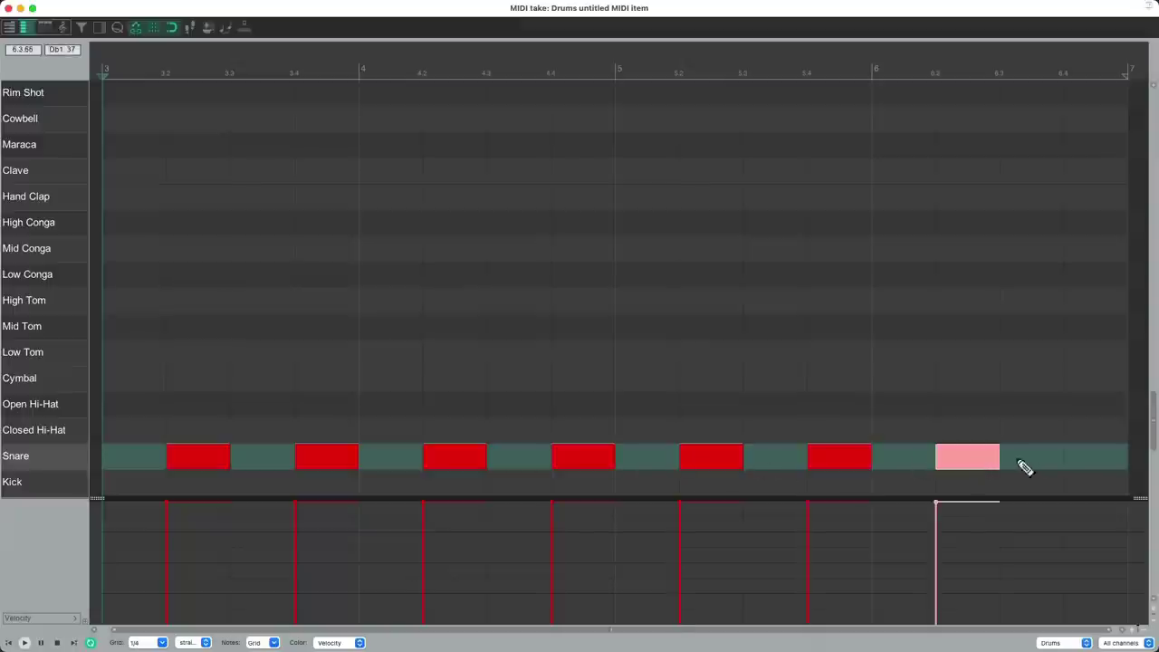
{"action": "left_click", "coordinate": [1090, 463]}
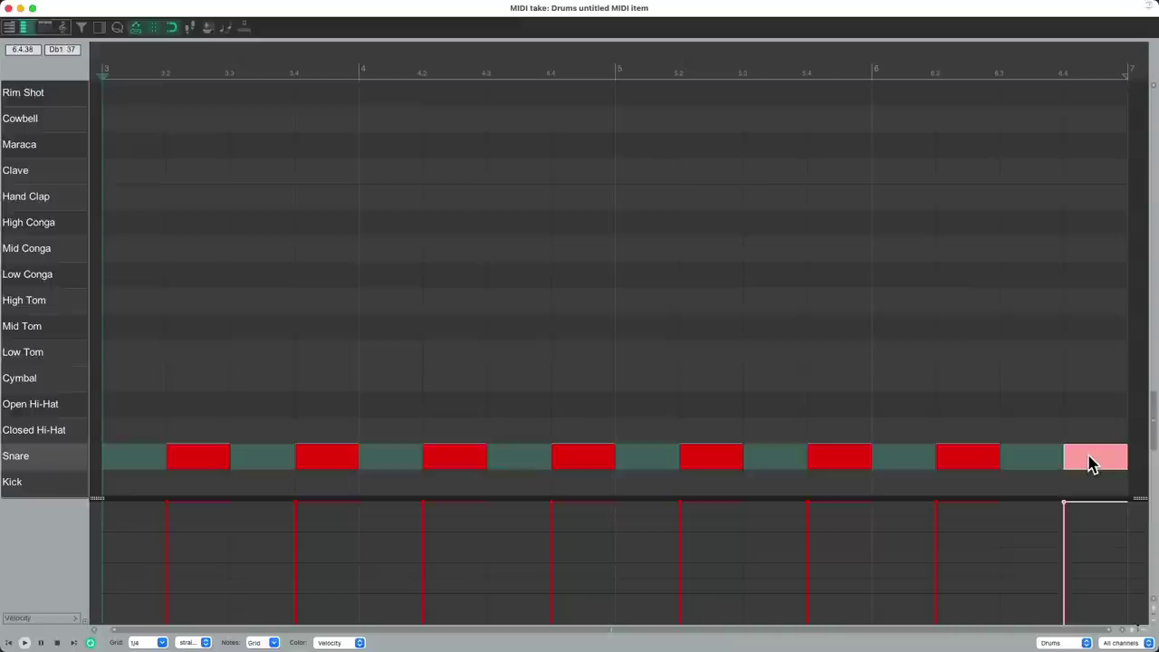
{"action": "key", "text": "space"}
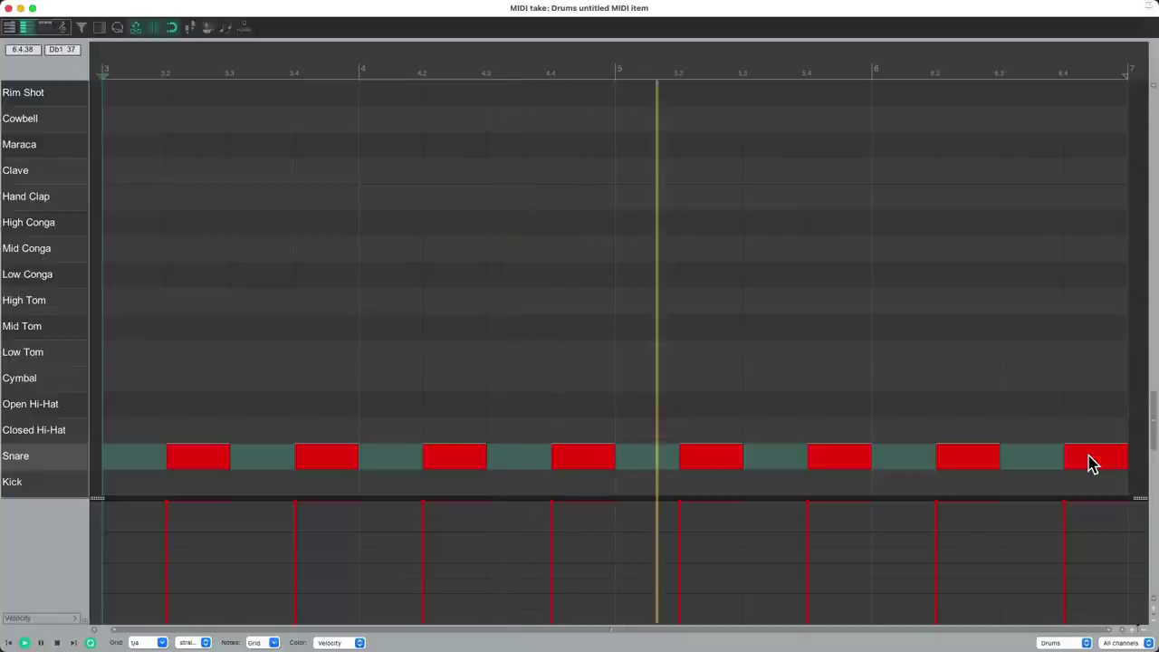
{"action": "key", "text": "space"}
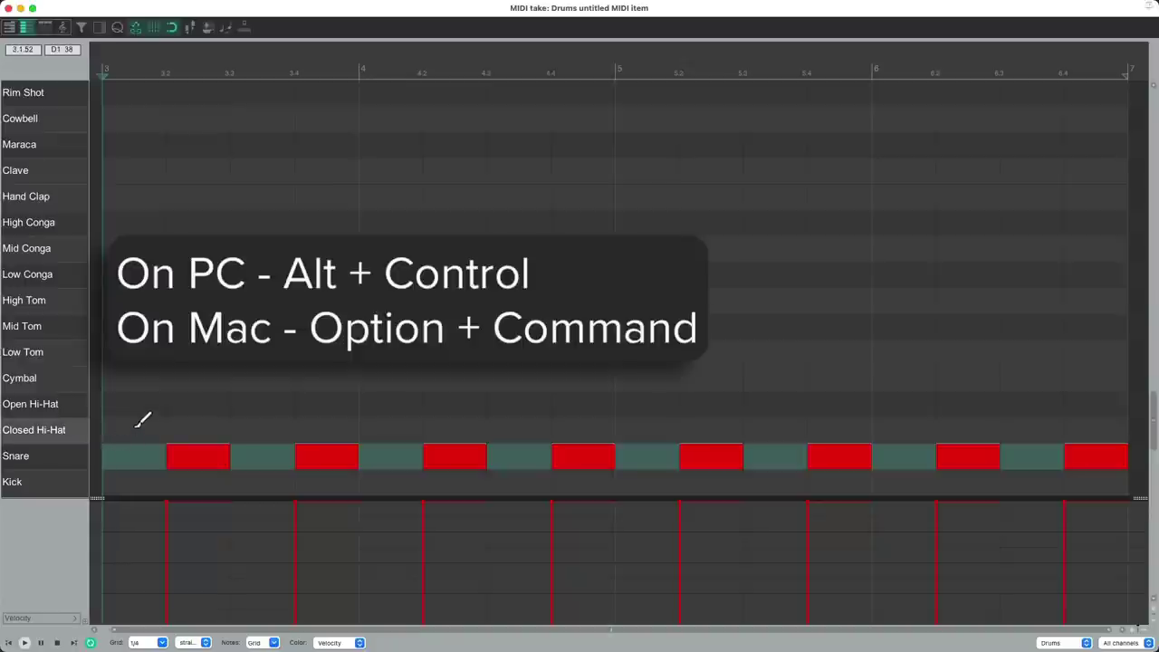
- Paint sixteen Closed Hi-Hat hits, then shorten all drum notes to 1/16 length
{"action": "left_click_drag", "start_coordinate": [142, 419], "coordinate": [1081, 416]}
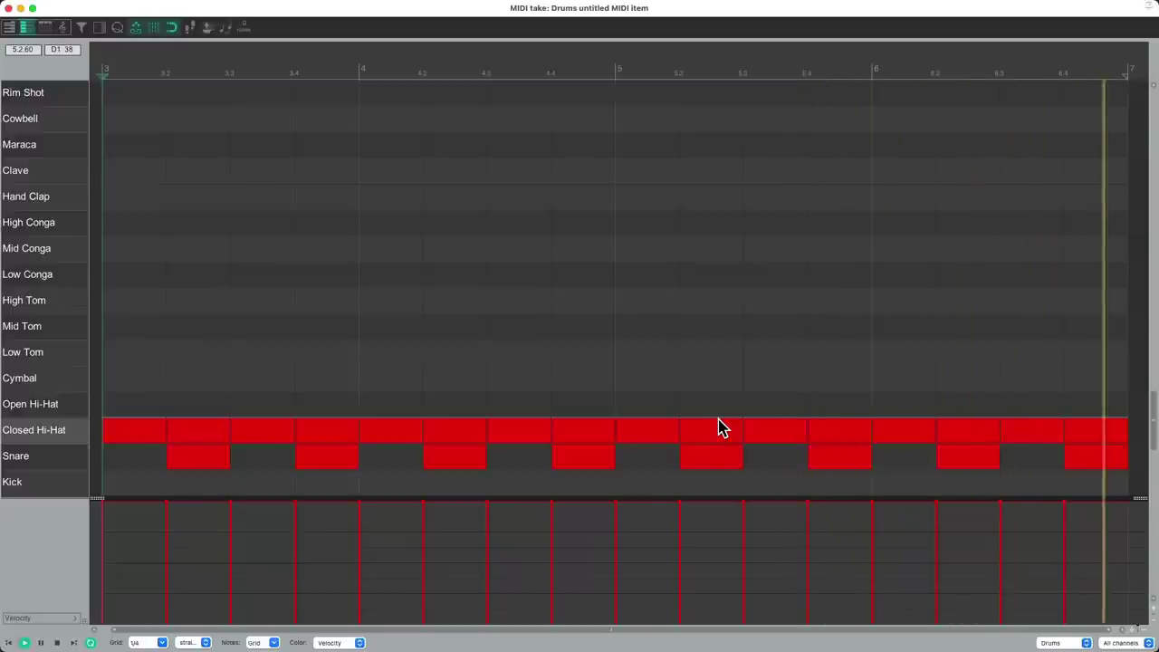
{"action": "left_click", "coordinate": [162, 642]}
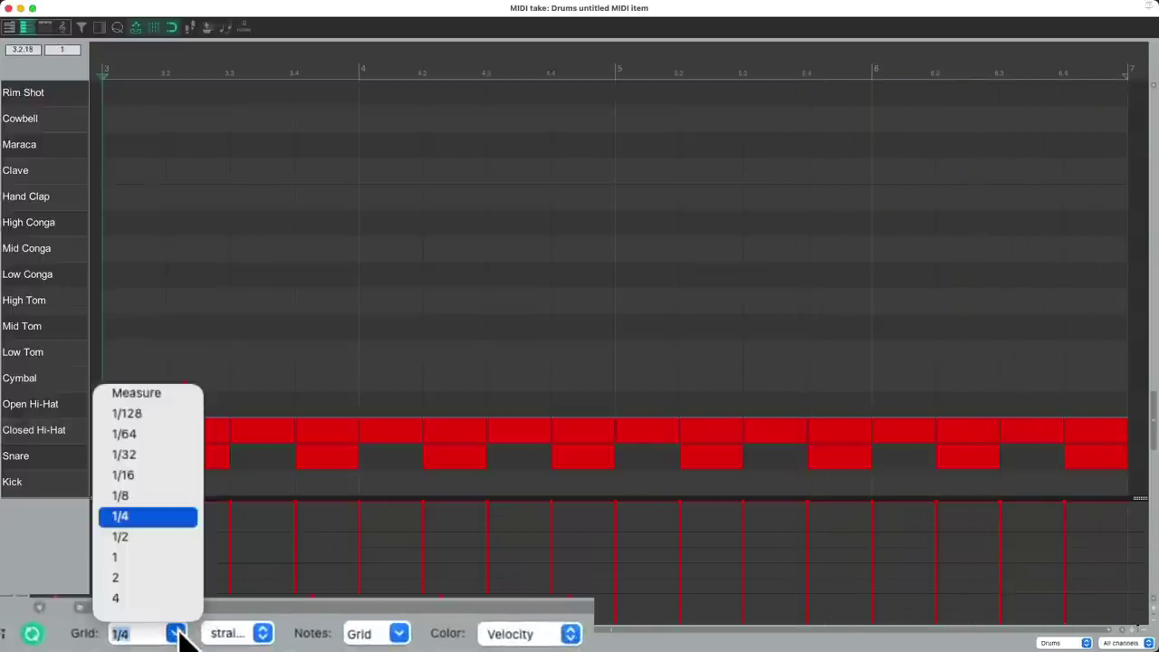
{"action": "left_click", "coordinate": [160, 472]}
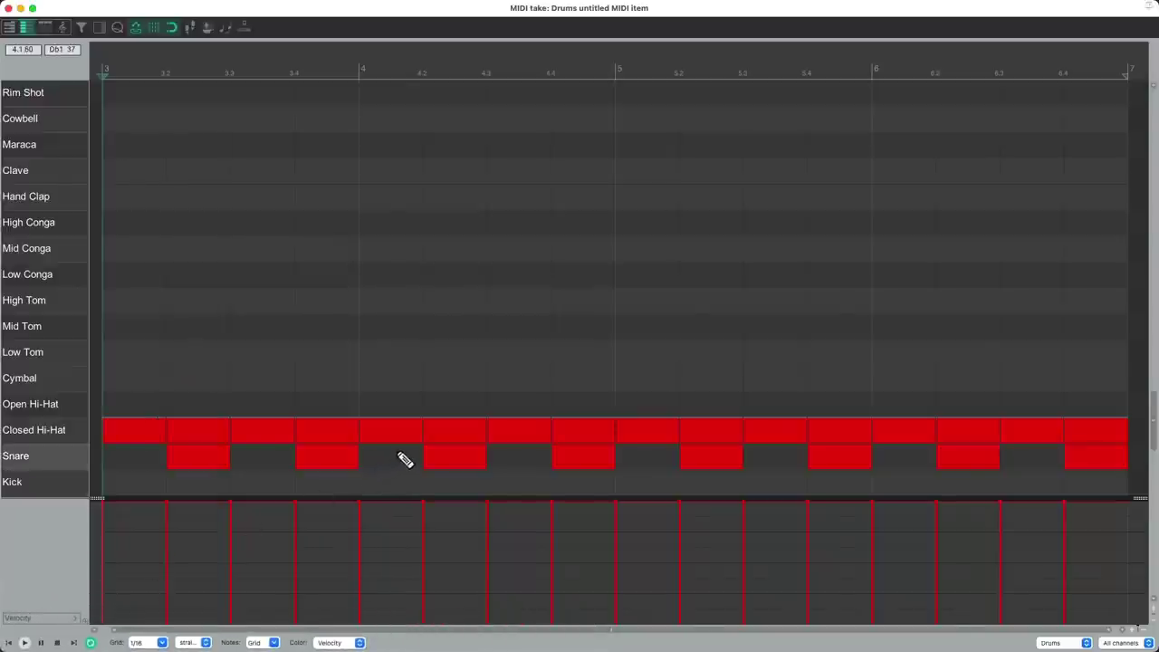
{"action": "key", "text": "super+a"}
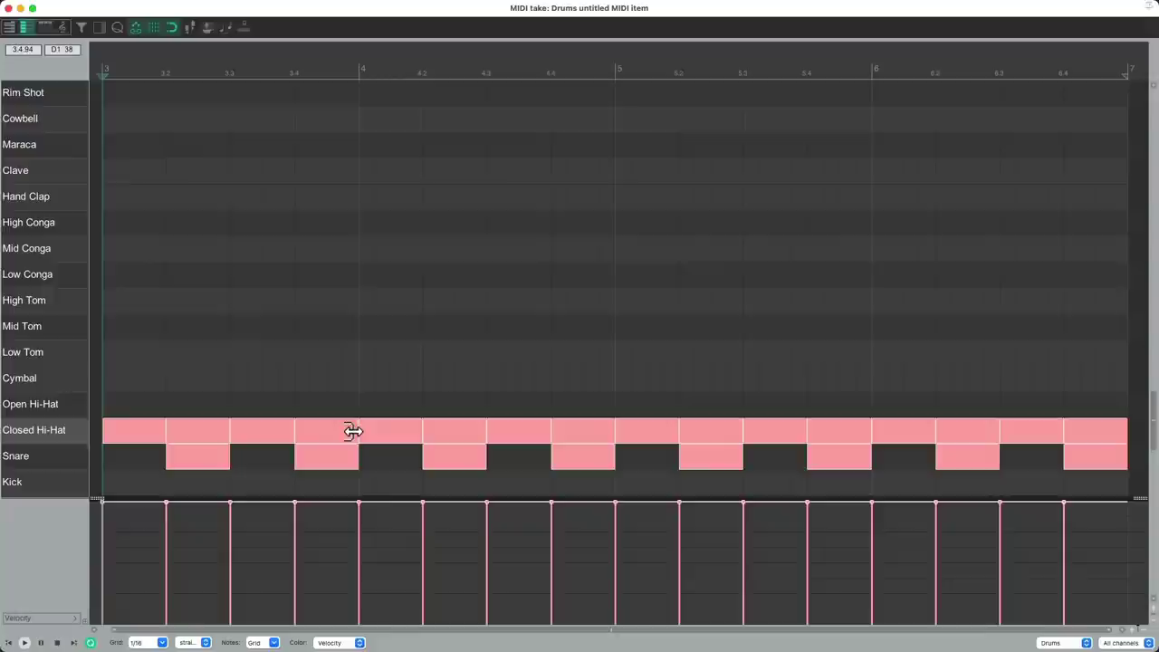
{"action": "left_click_drag", "start_coordinate": [354, 432], "coordinate": [311, 443]}
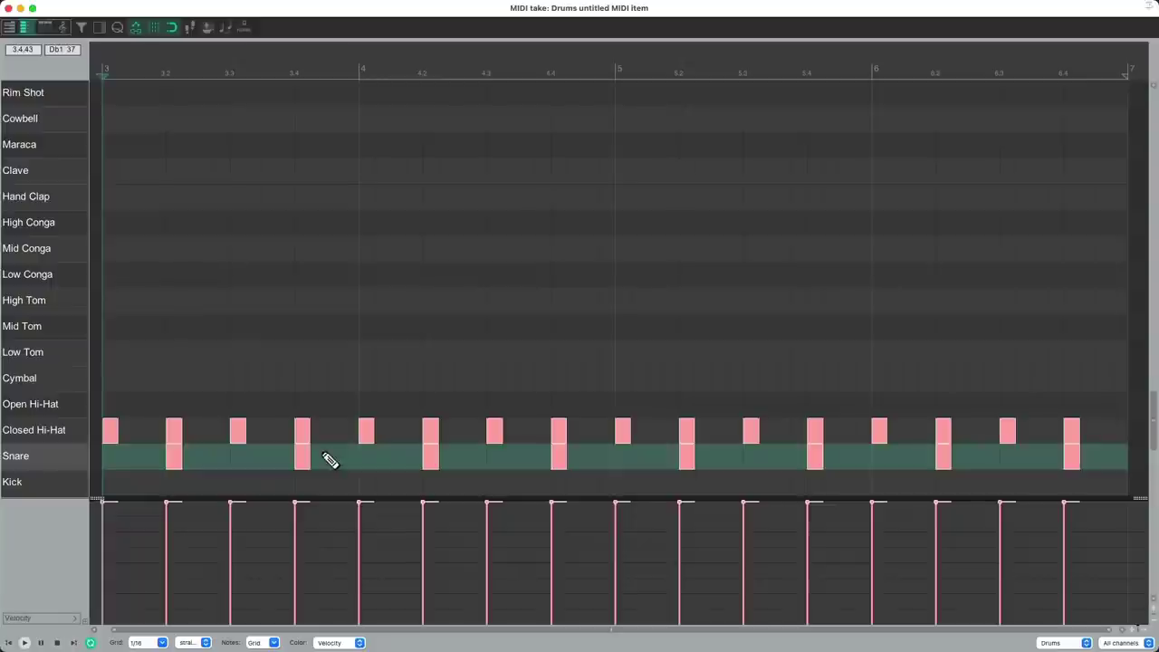
{"action": "key", "text": "space"}
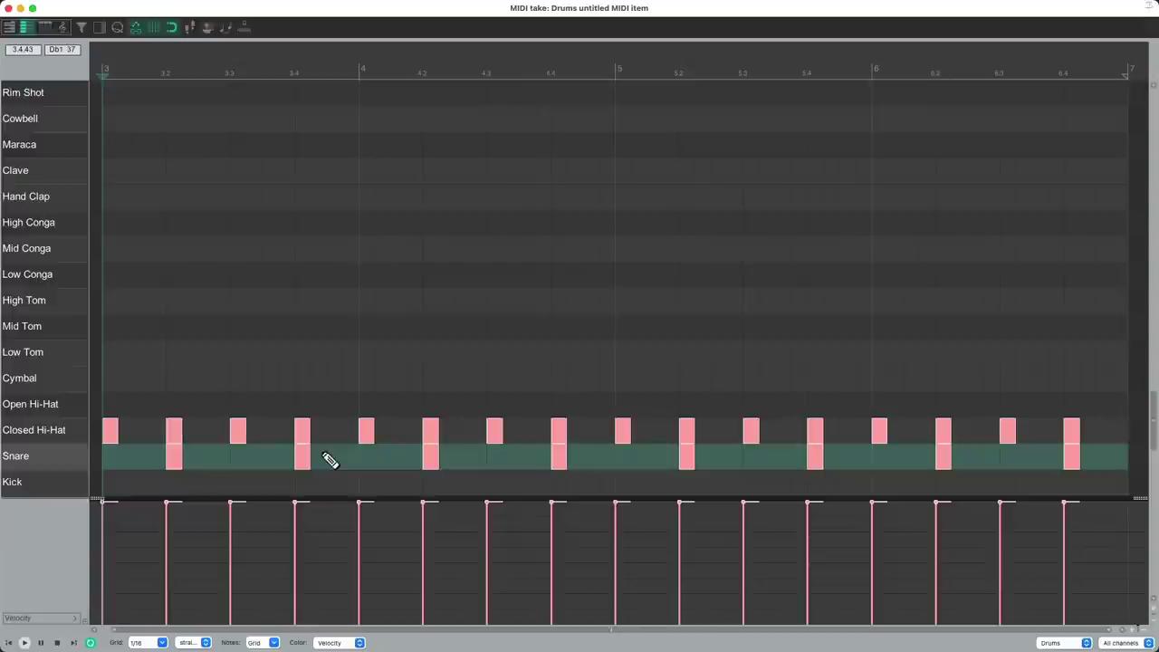
- Copy the closed hi-hats a sixteenth later into the Open Hi-Hat row, lowered to velocity 80
{"action": "left_click", "coordinate": [78, 442]}
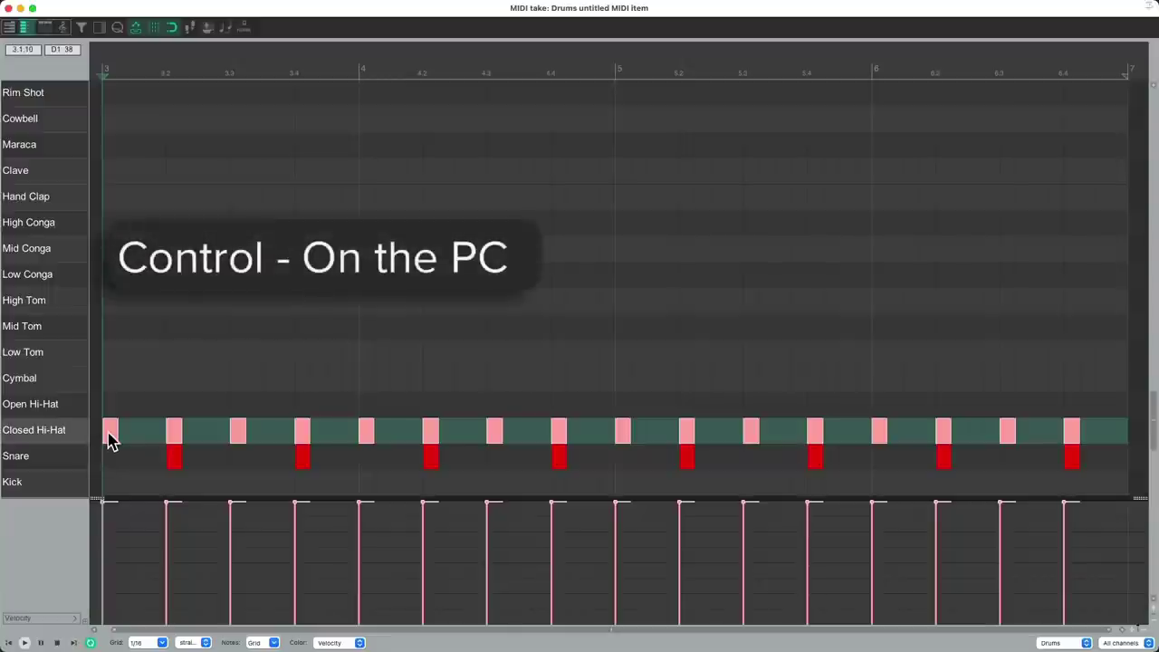
{"action": "left_click_drag", "start_coordinate": [111, 432], "coordinate": [147, 422]}
{"action": "key", "text": "space"}
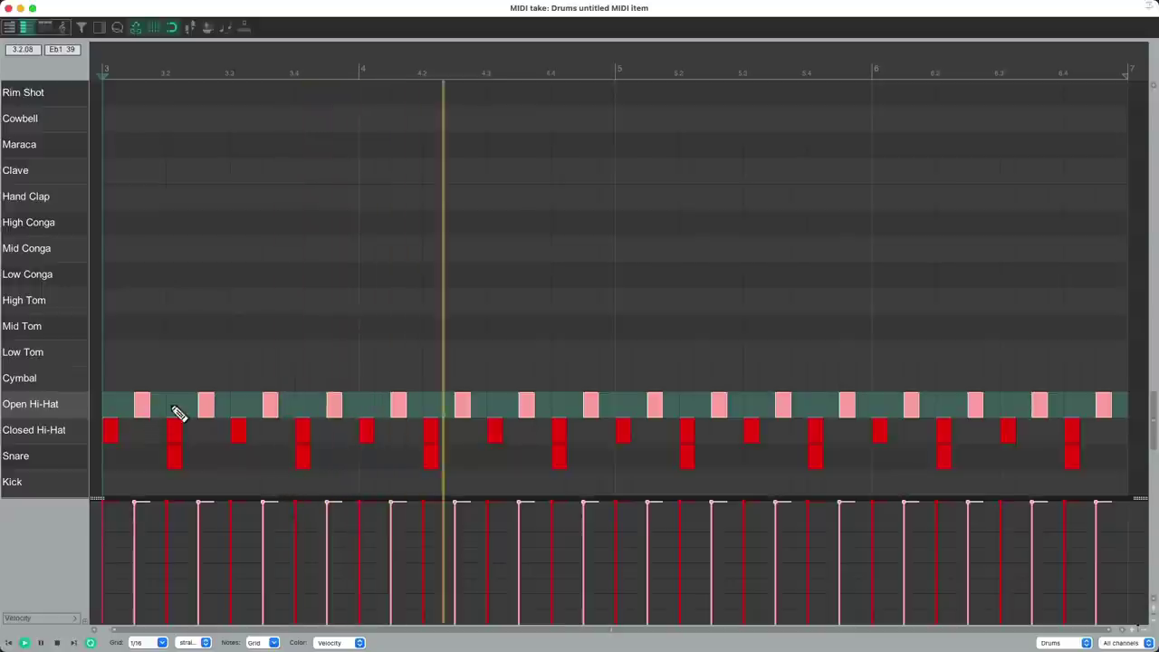
{"action": "key", "text": "space"}
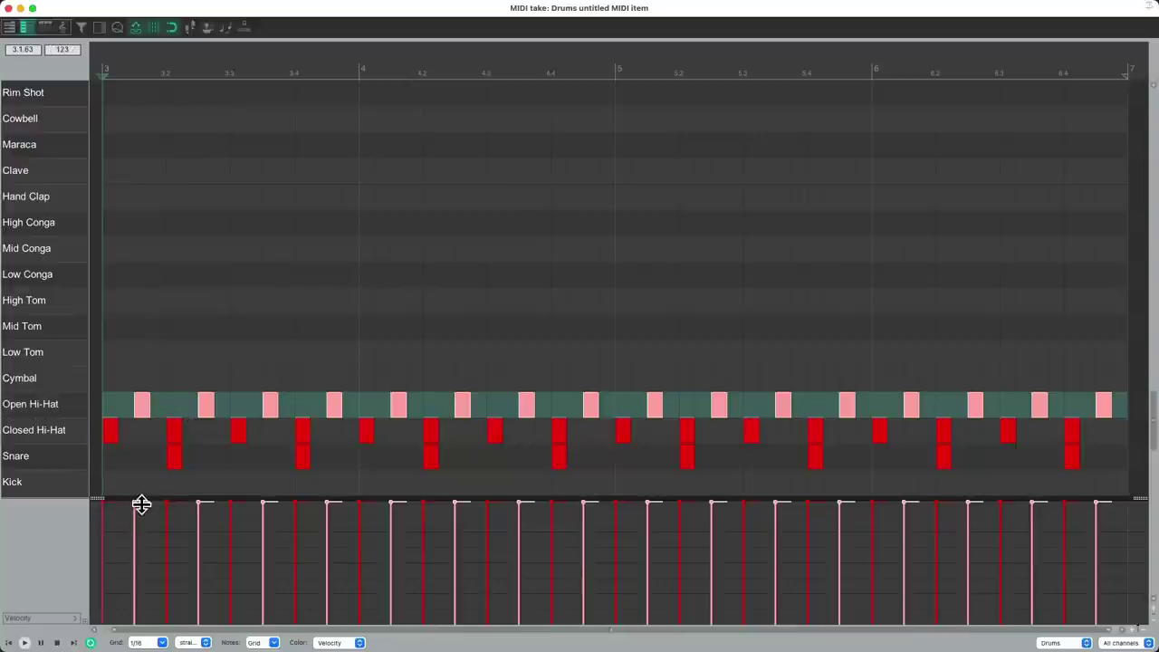
{"action": "left_click_drag", "start_coordinate": [141, 504], "coordinate": [138, 550]}
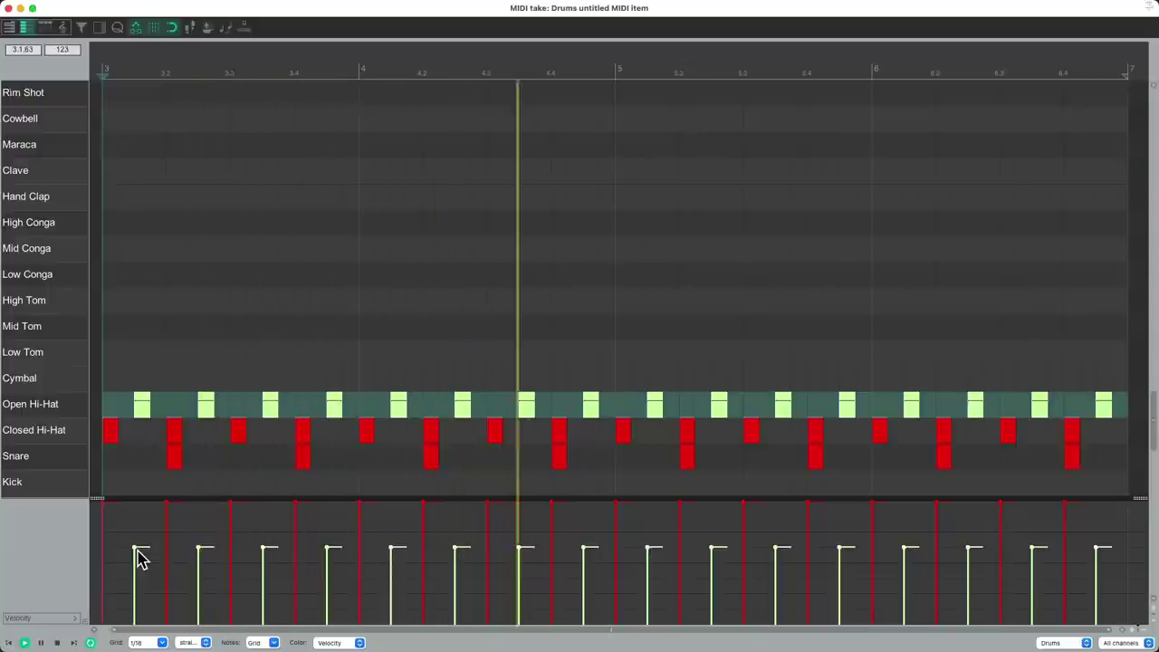
{"action": "key", "text": "space"}
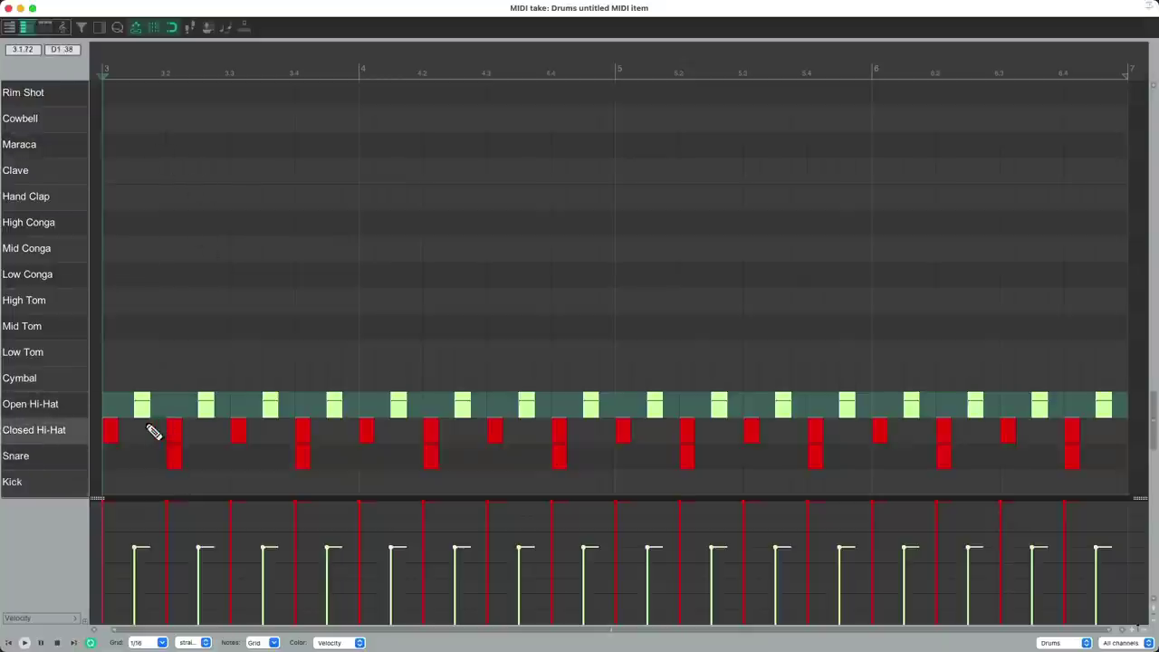
- Duplicate the off-beat open hi-hats into the Maraca row and raise their velocity slightly
{"action": "left_click_drag", "start_coordinate": [145, 412], "coordinate": [147, 155]}
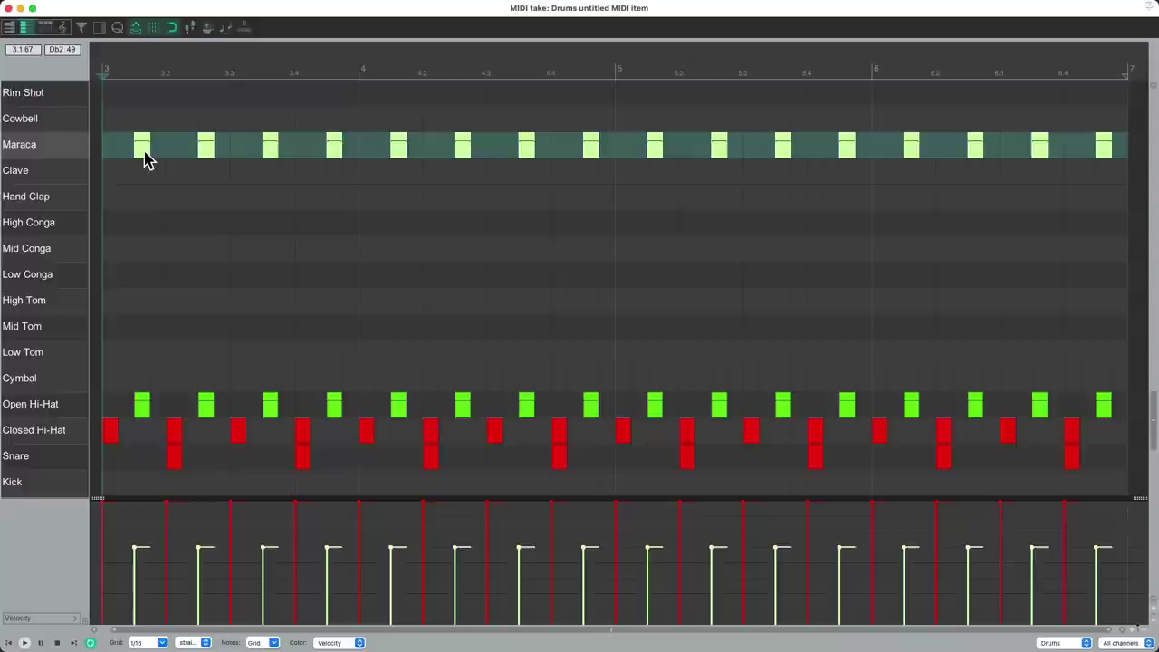
{"action": "key", "text": "space"}
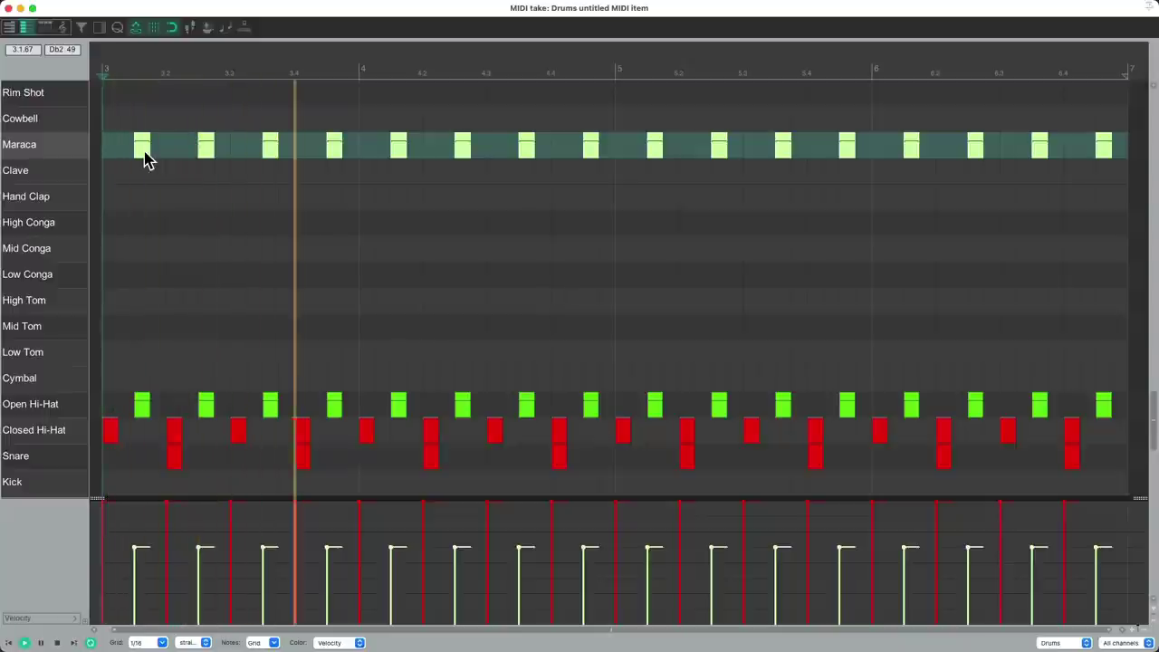
{"action": "key", "text": "space"}
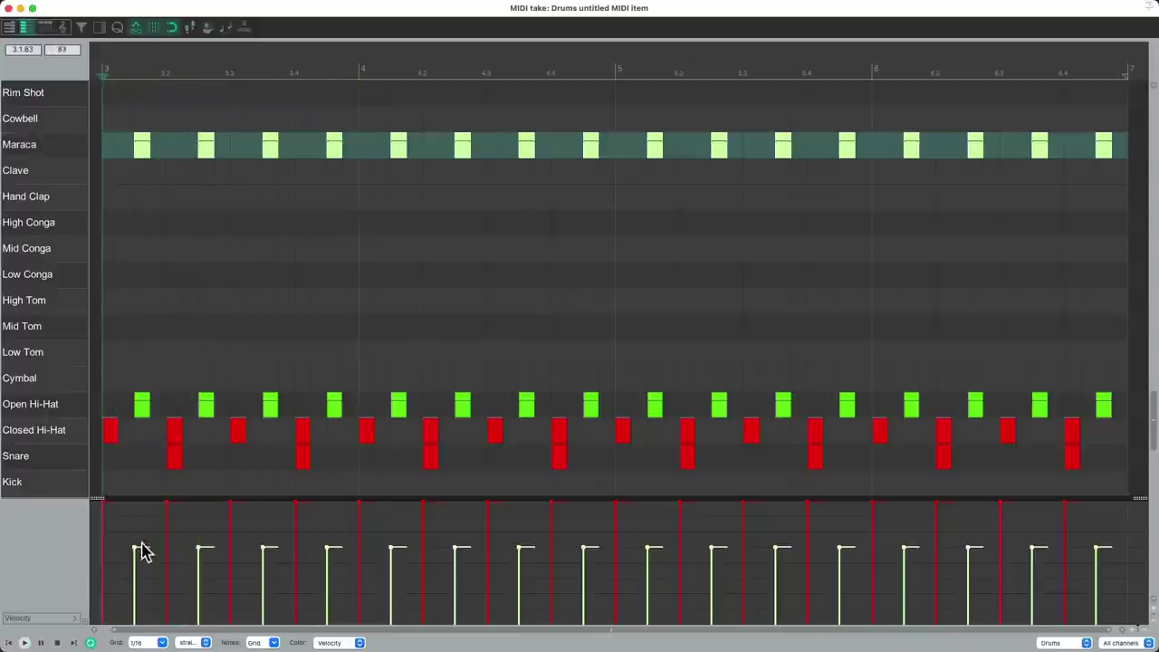
{"action": "left_click_drag", "start_coordinate": [142, 551], "coordinate": [141, 541]}
{"action": "key", "text": "space"}
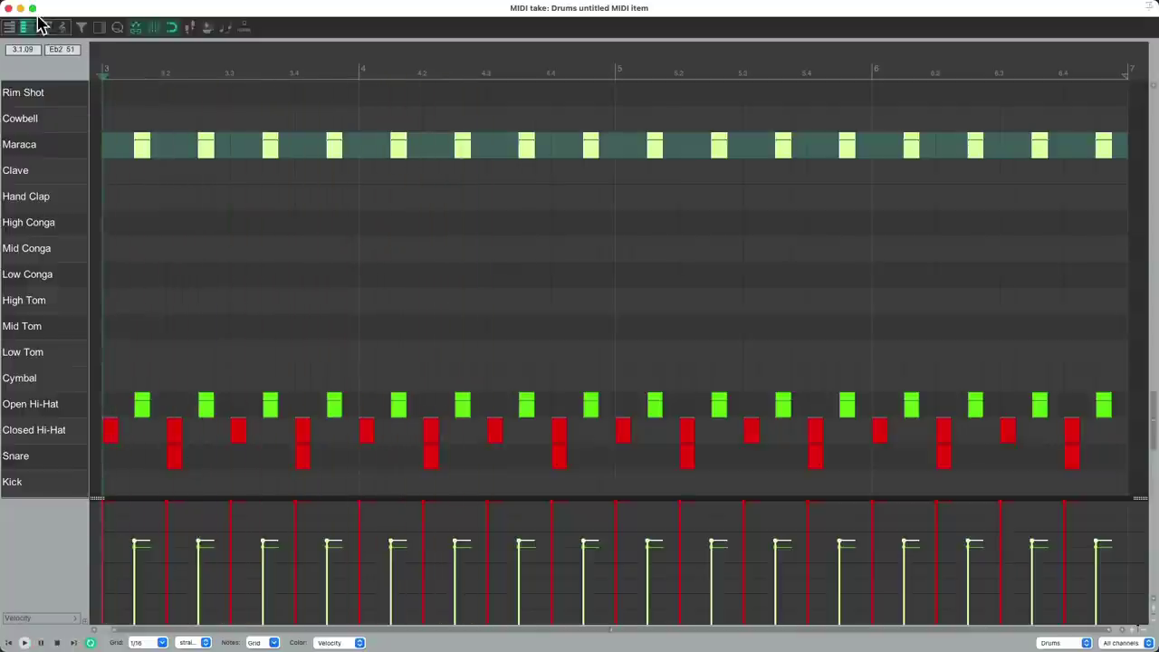
- Pan Sitala's Maraca sound to 30R, then reopen the Drums MIDI item
{"action": "left_click", "coordinate": [9, 8]}
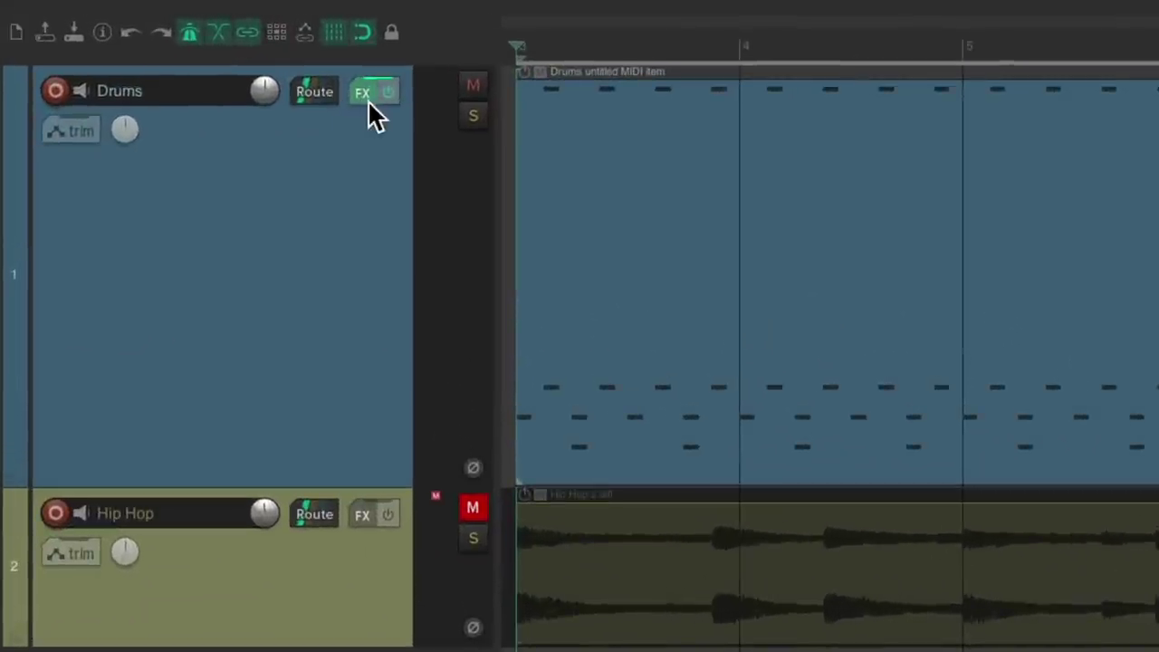
{"action": "left_click", "coordinate": [362, 98]}
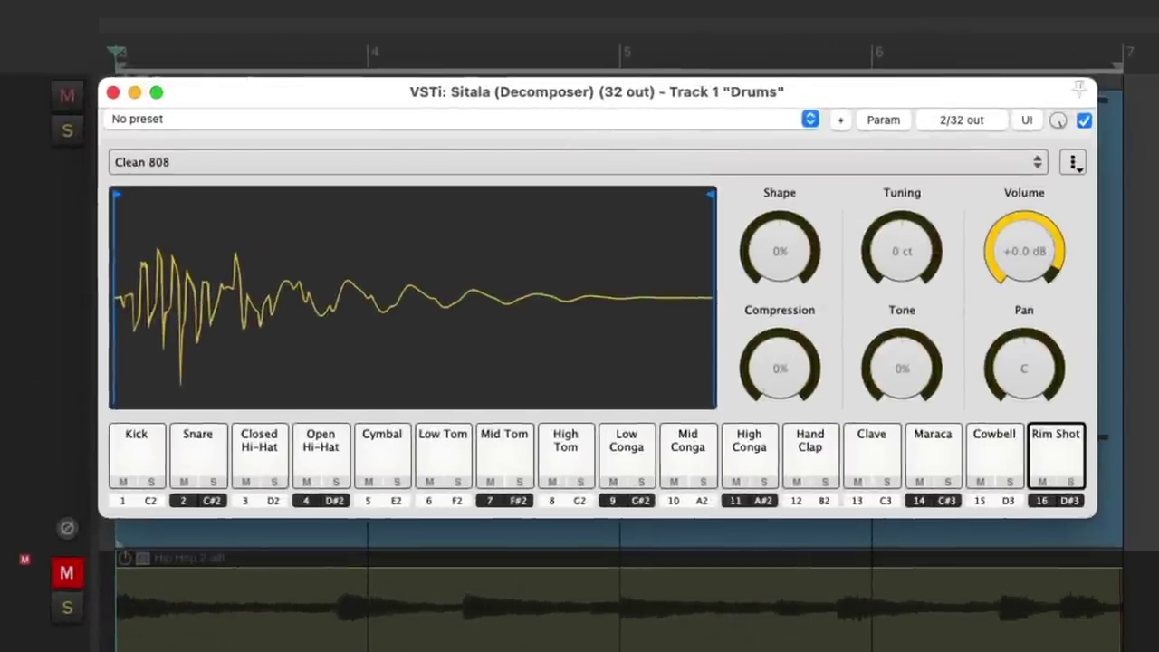
{"action": "left_click", "coordinate": [319, 441]}
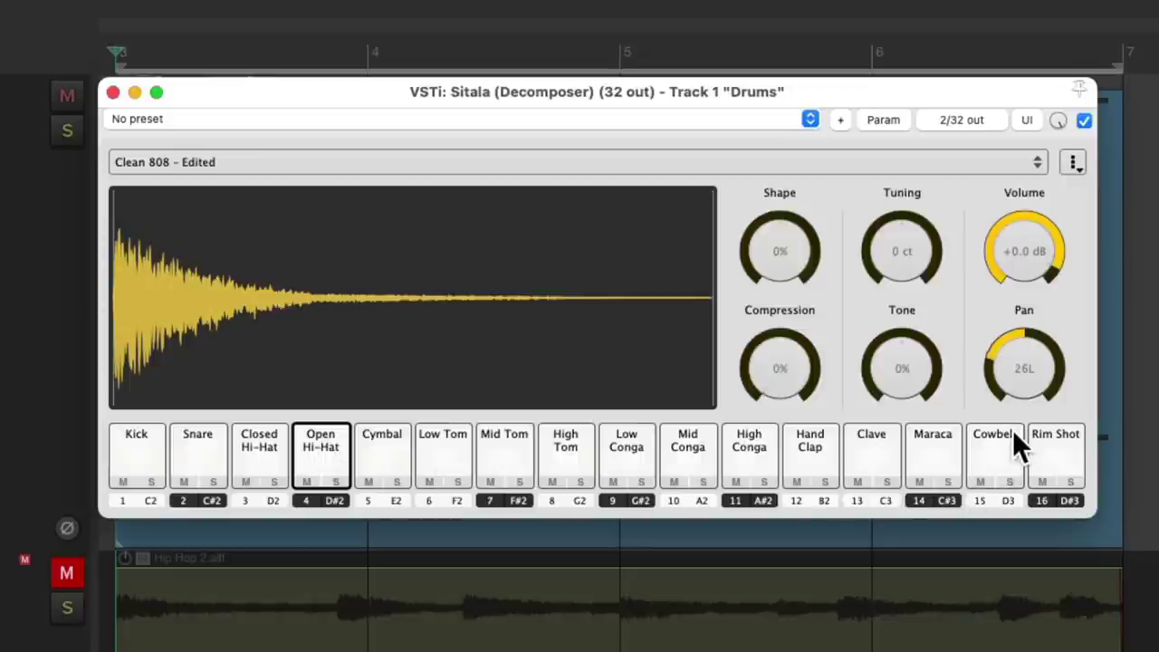
{"action": "left_click", "coordinate": [932, 452]}
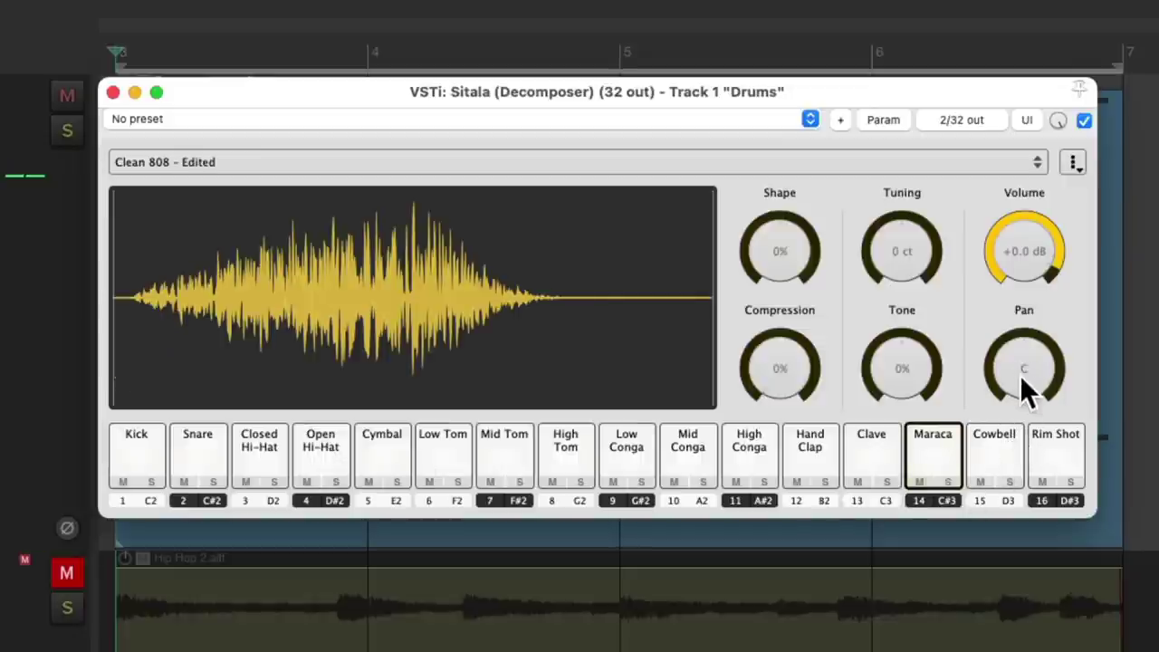
{"action": "left_click_drag", "start_coordinate": [1020, 368], "coordinate": [1011, 278]}
{"action": "key", "text": "space"}
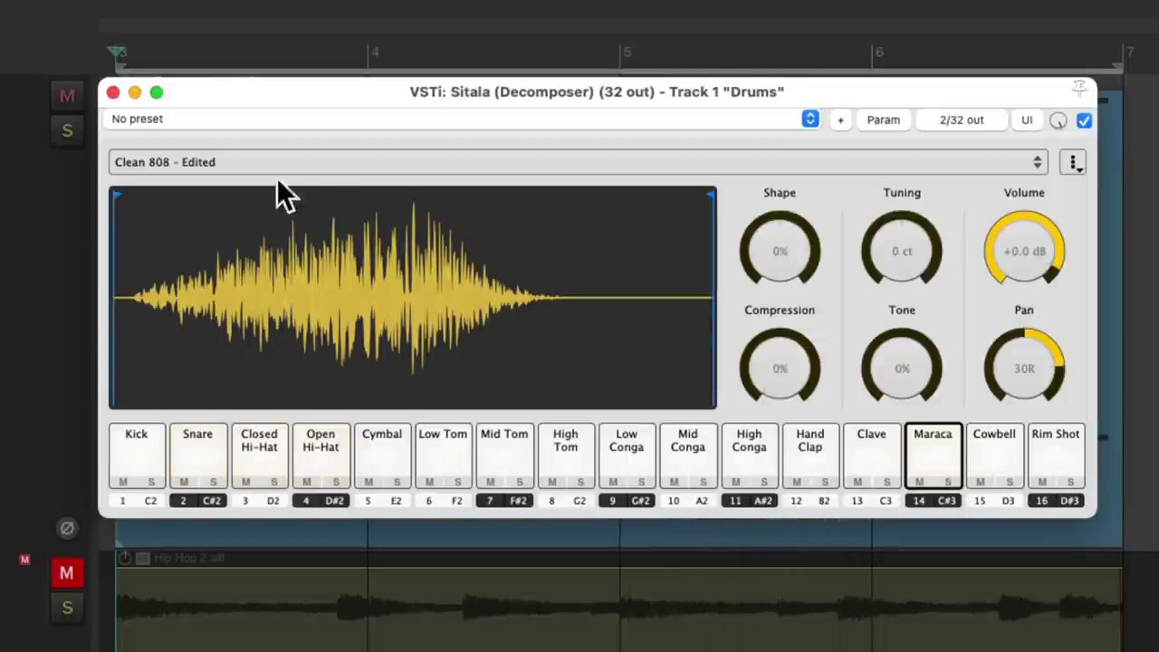
{"action": "left_click", "coordinate": [112, 94]}
{"action": "double_click", "coordinate": [628, 160]}
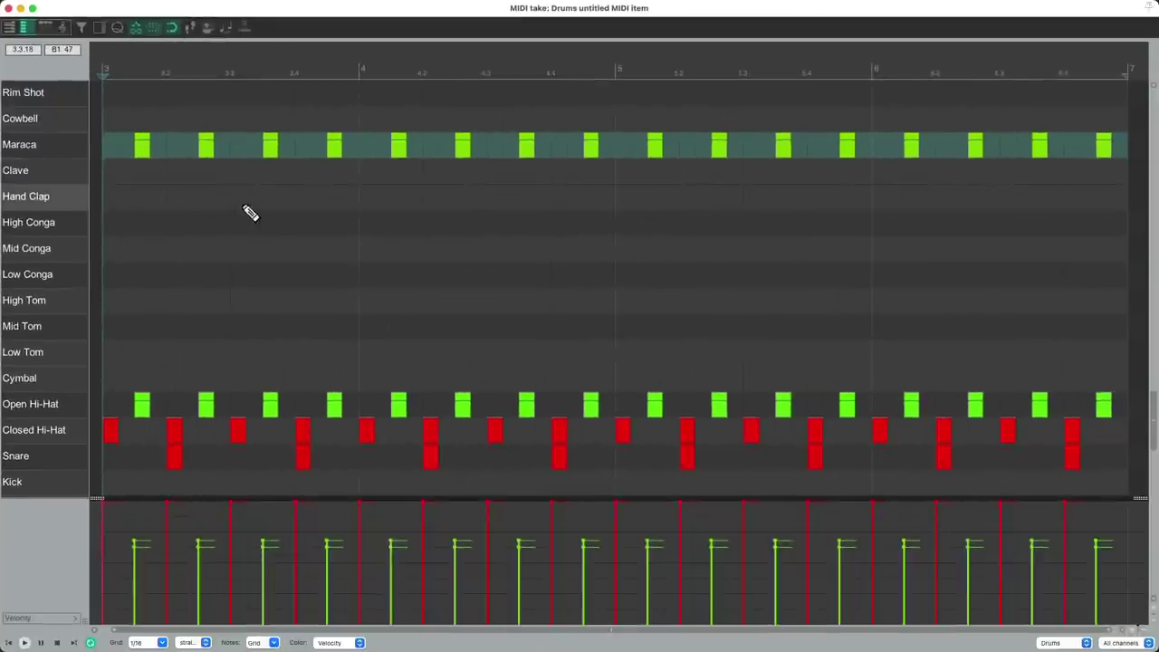
- Add Hand Clap hits starting near beat 3.4, then audition the groove with the claps
{"action": "left_click", "coordinate": [303, 196]}
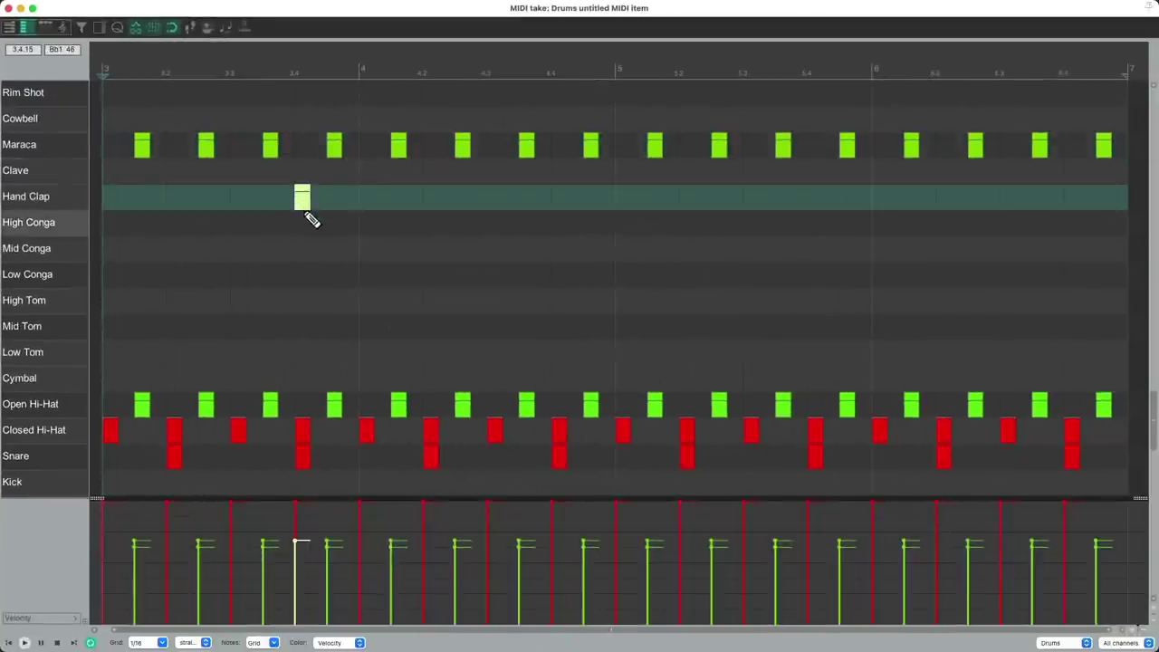
{"action": "key", "text": "space"}
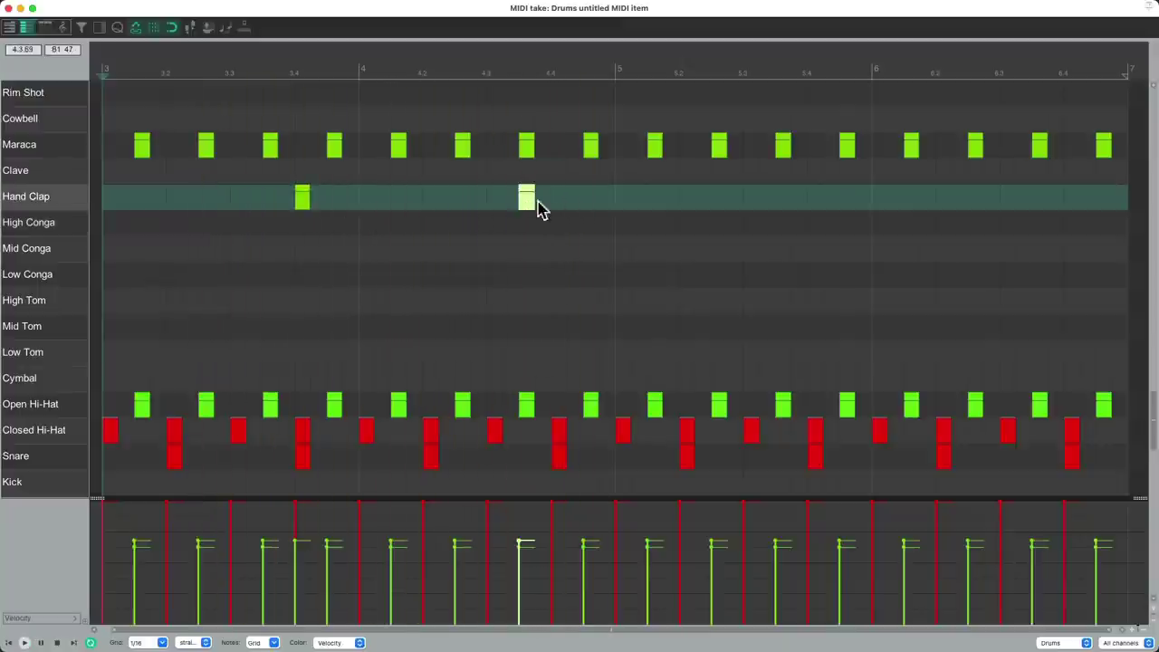
{"action": "key", "text": "space"}
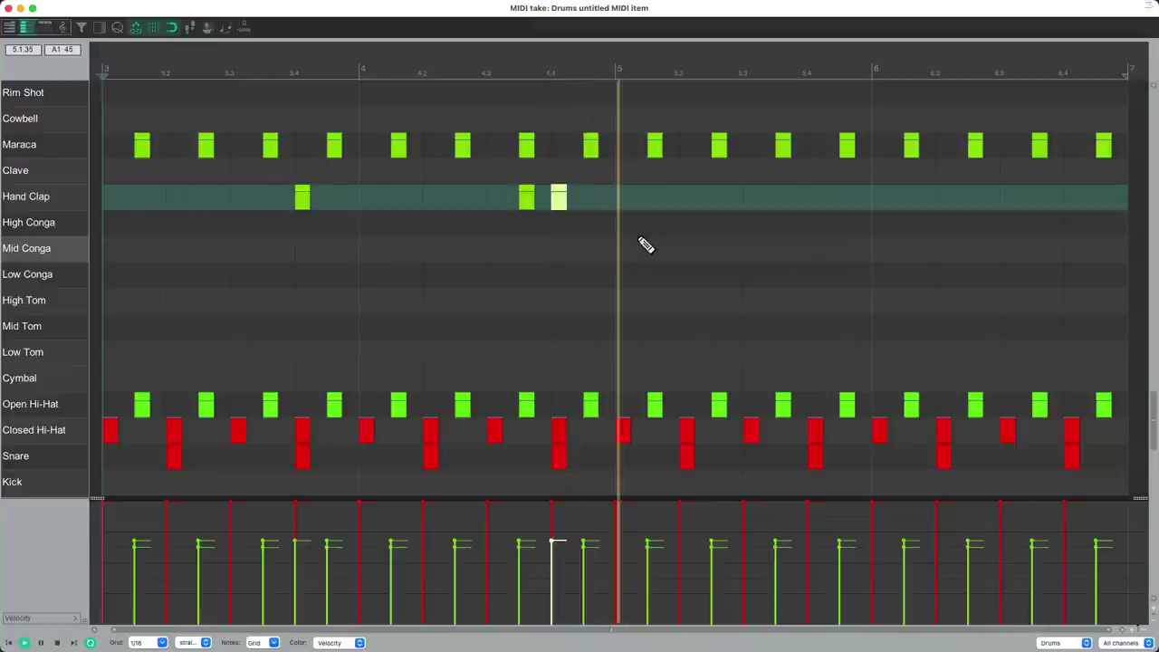
{"action": "key", "text": "space"}
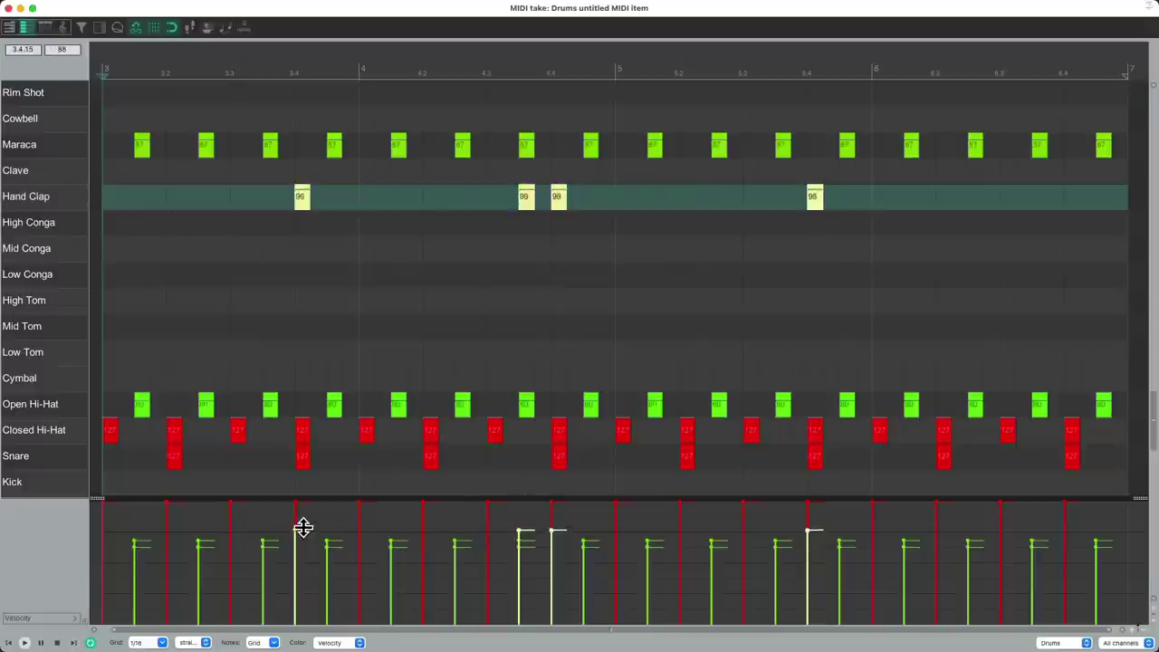
{"action": "key", "text": "space"}
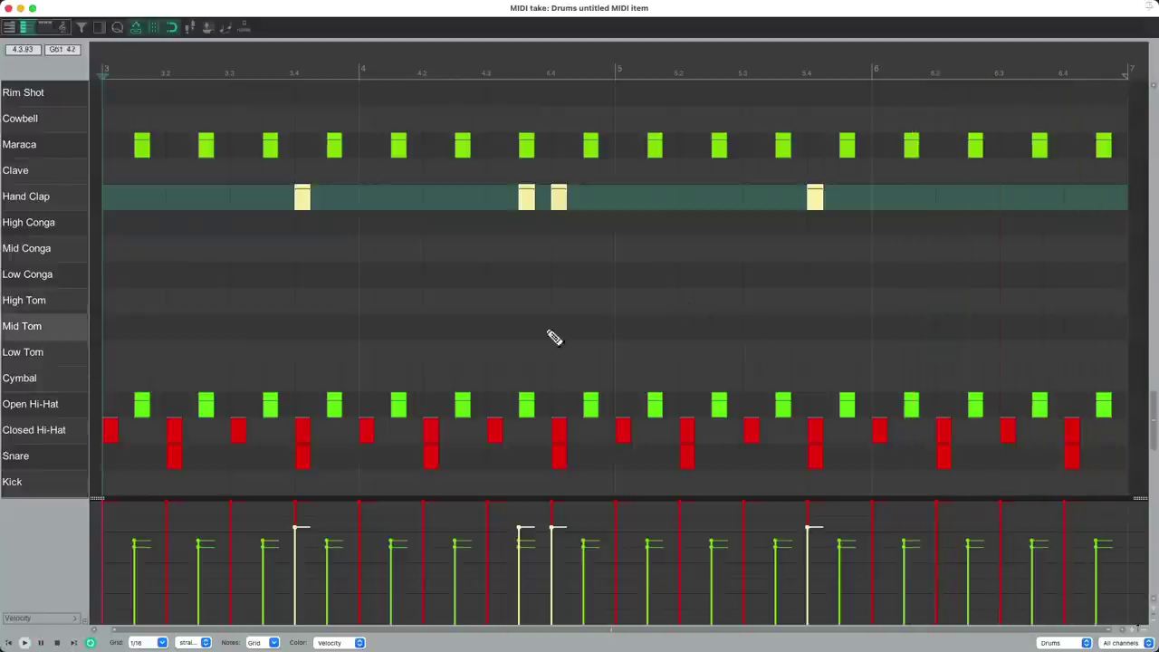
- Draw kick notes on the first beat and near beat 6.3 to complete the four-bar kick pattern
{"action": "left_click", "coordinate": [112, 486]}
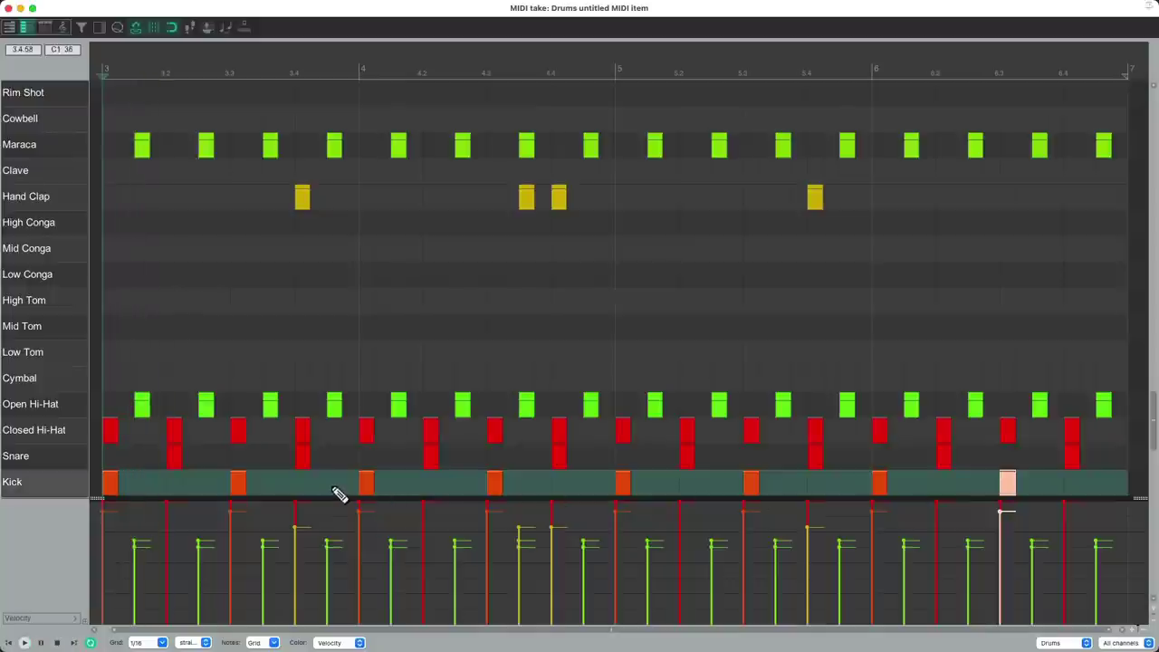
{"action": "left_click", "coordinate": [846, 484]}
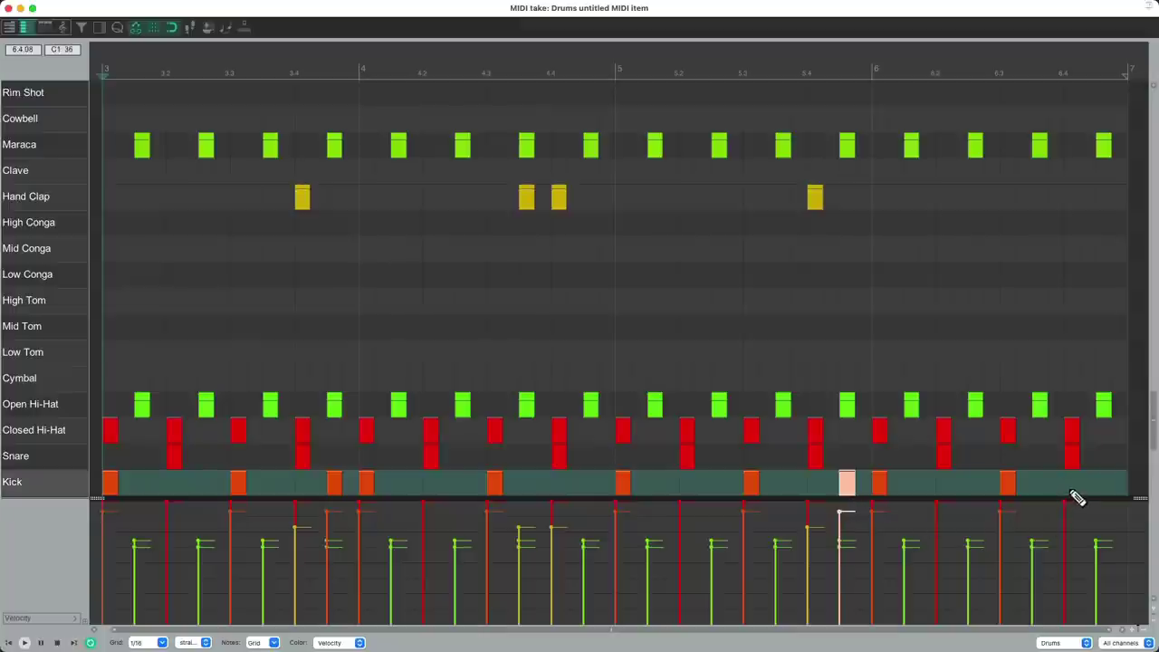
- Delete the last snare note, erase the final maraca and open hi-hat hits, and stop playback
{"action": "double_click", "coordinate": [1068, 457]}
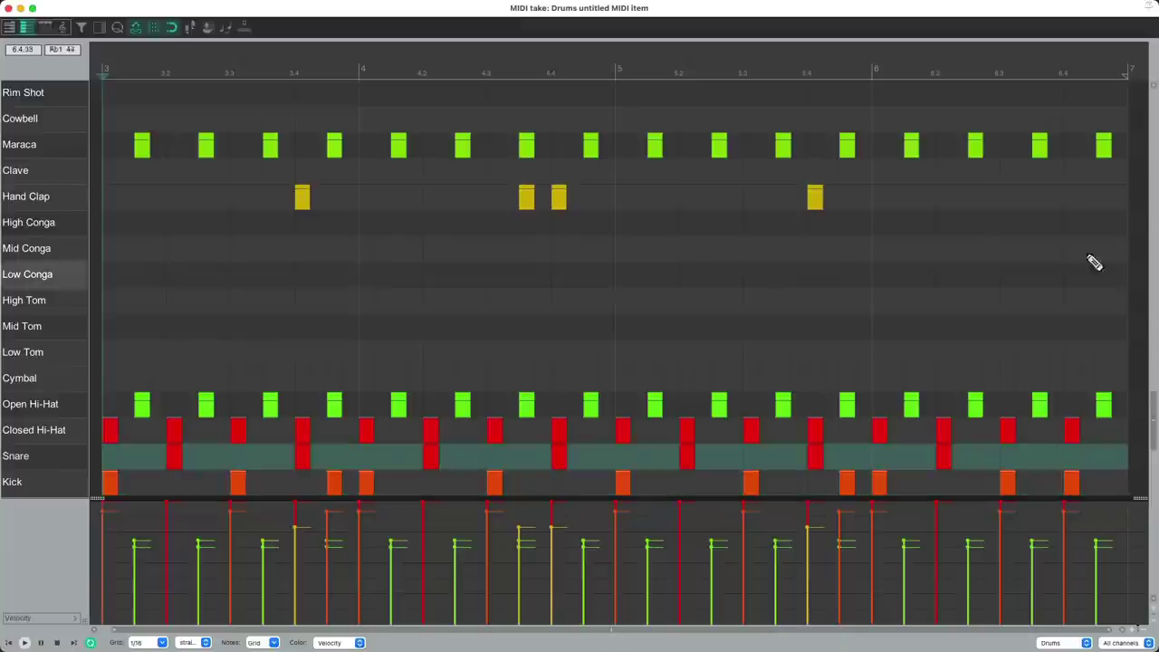
{"action": "left_click", "coordinate": [1039, 149]}
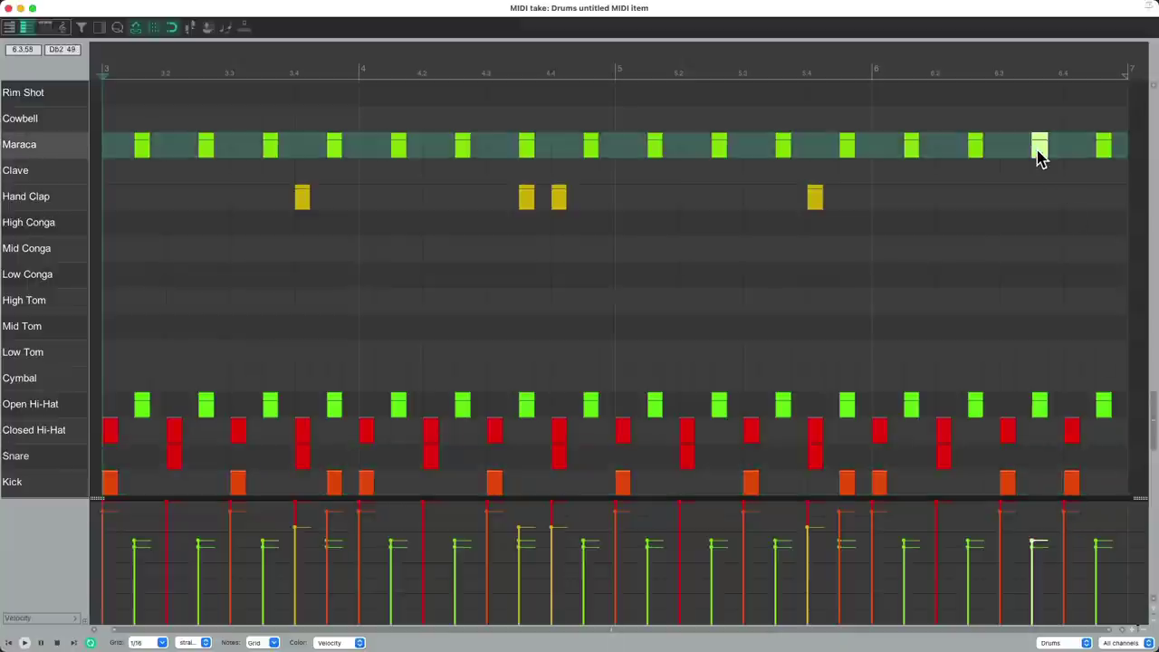
{"action": "mouse_move", "coordinate": [1102, 161]}
{"action": "left_mouse_down"}
{"action": "mouse_move", "coordinate": [1117, 331]}
{"action": "mouse_move", "coordinate": [1110, 417]}
{"action": "left_mouse_up"}
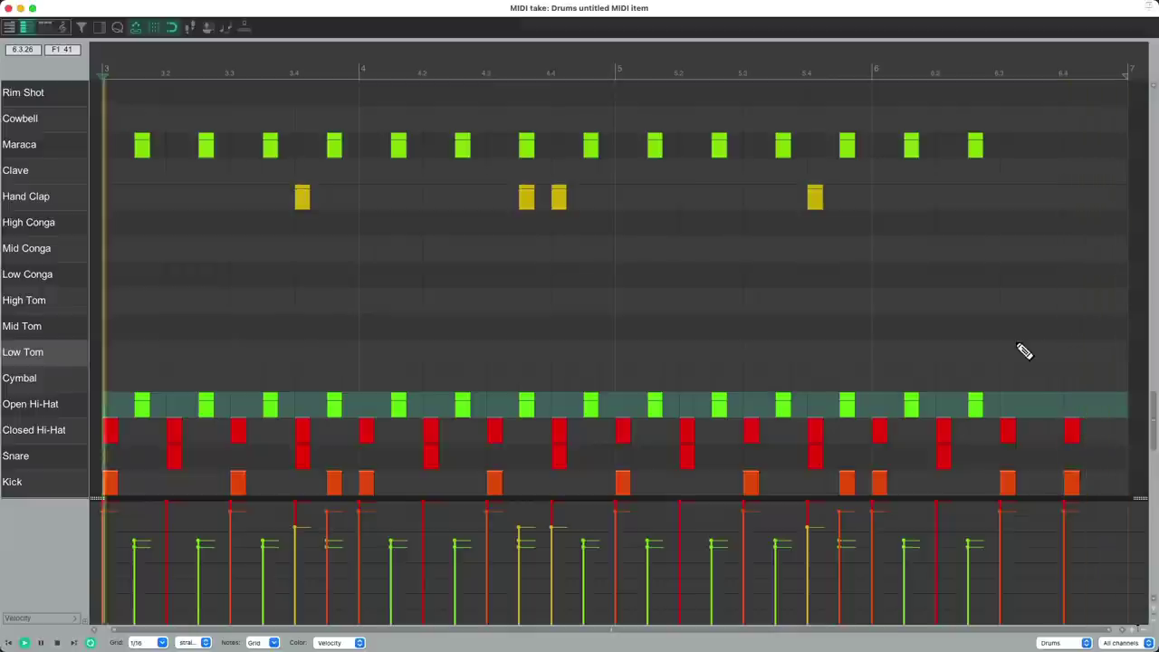
{"action": "key", "text": "space"}
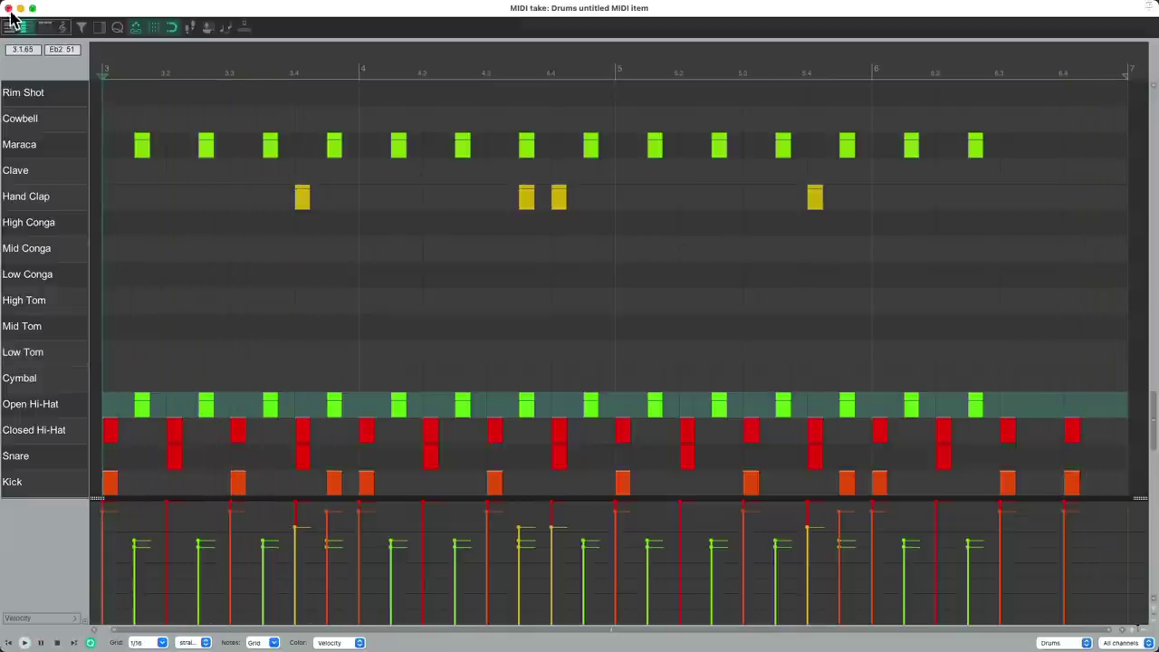
- Close the MIDI editor, open the Drums track's Sitala and audition the Kick sound
{"action": "left_click", "coordinate": [9, 9]}
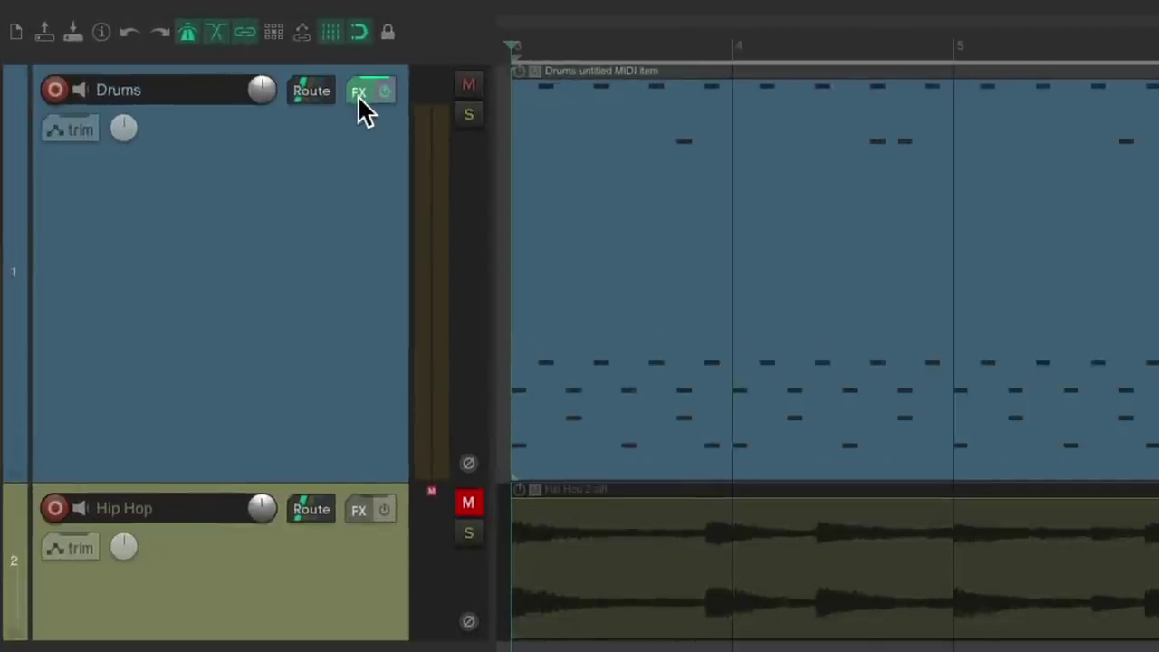
{"action": "left_click", "coordinate": [359, 93]}
{"action": "left_click", "coordinate": [148, 440]}
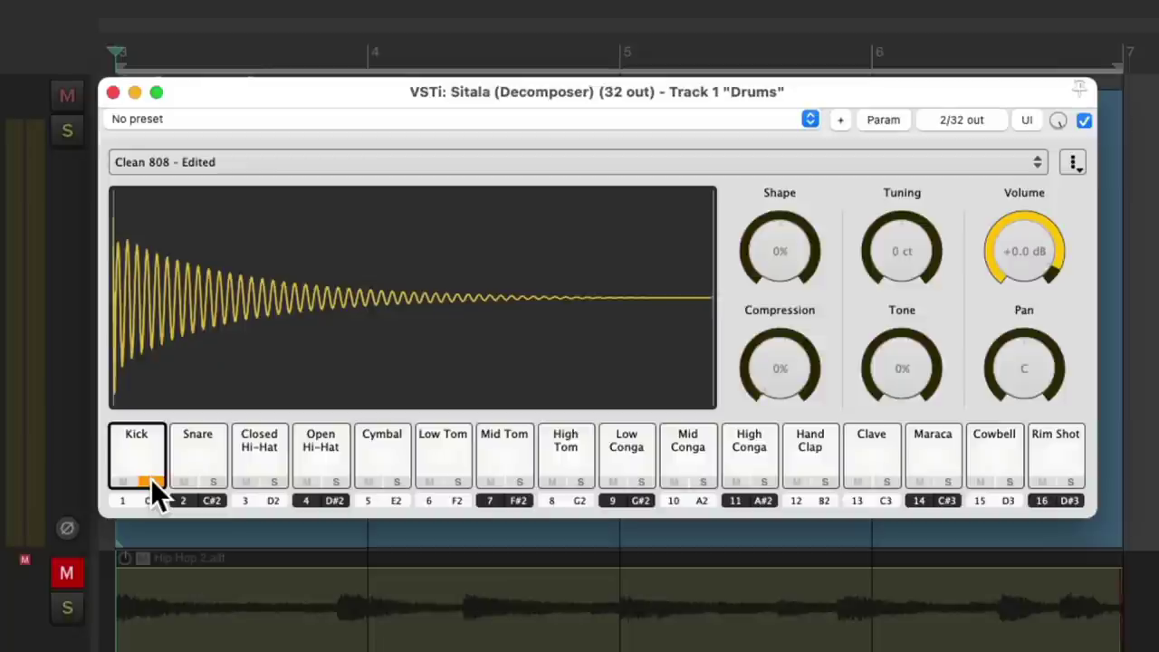
{"action": "key", "text": "space"}
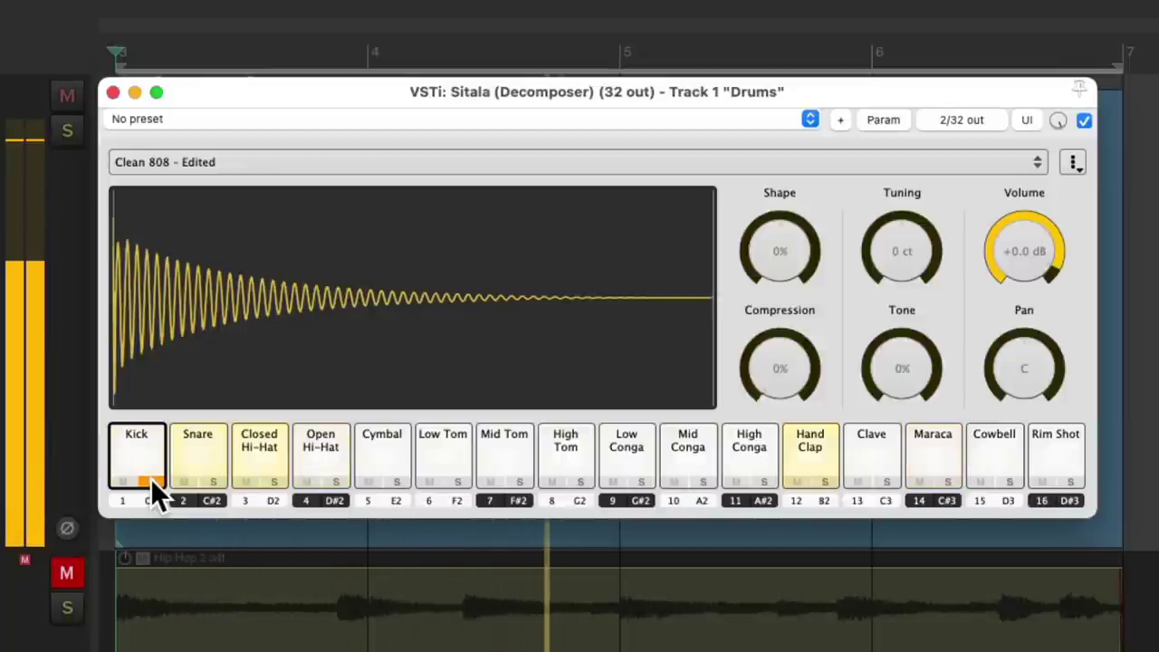
{"action": "key", "text": "space"}
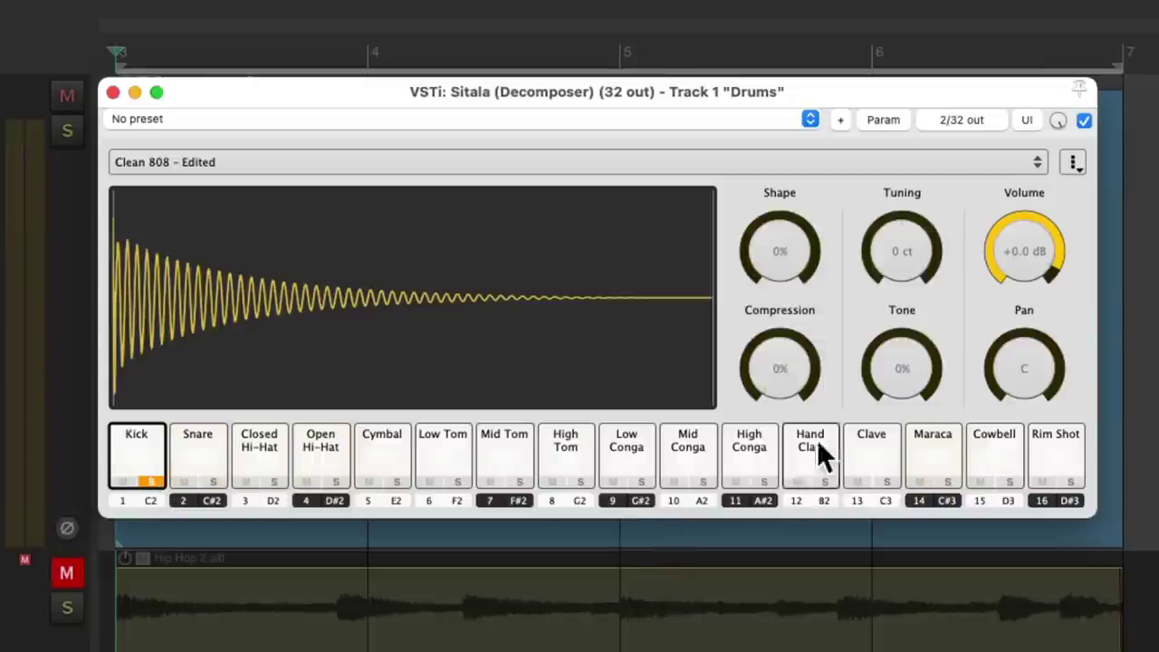
- Shorten the Kick to Shape -67% and tune it down to -343 ct
{"action": "left_click_drag", "start_coordinate": [773, 249], "coordinate": [775, 294]}
{"action": "key", "text": "space"}
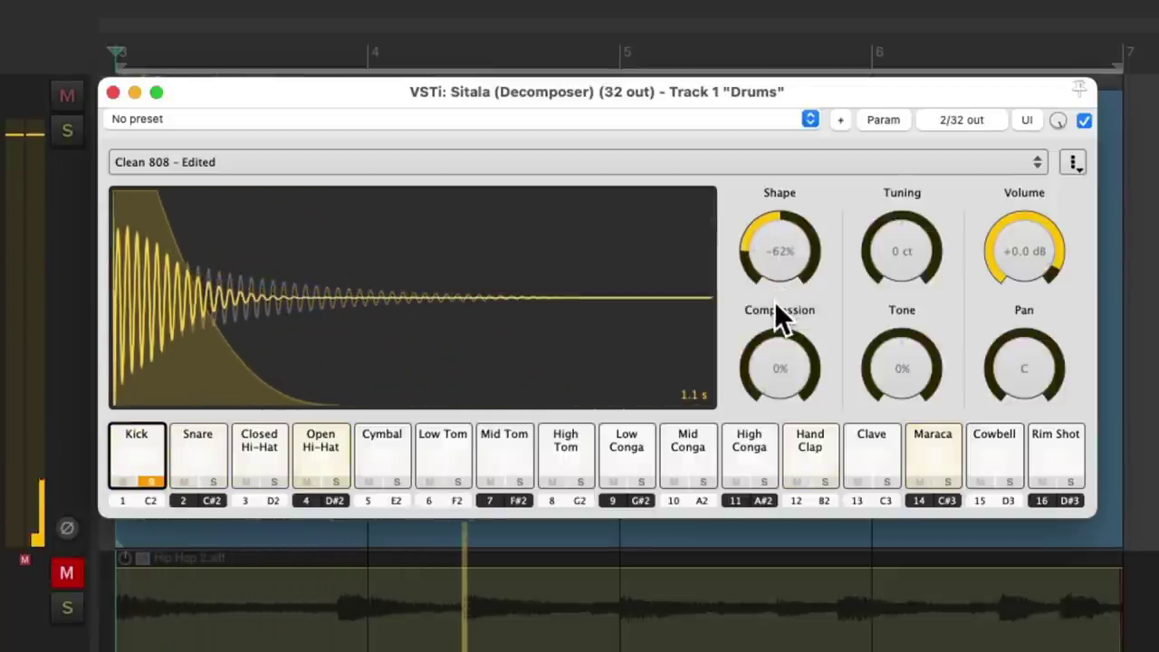
{"action": "left_click_drag", "start_coordinate": [774, 301], "coordinate": [772, 321]}
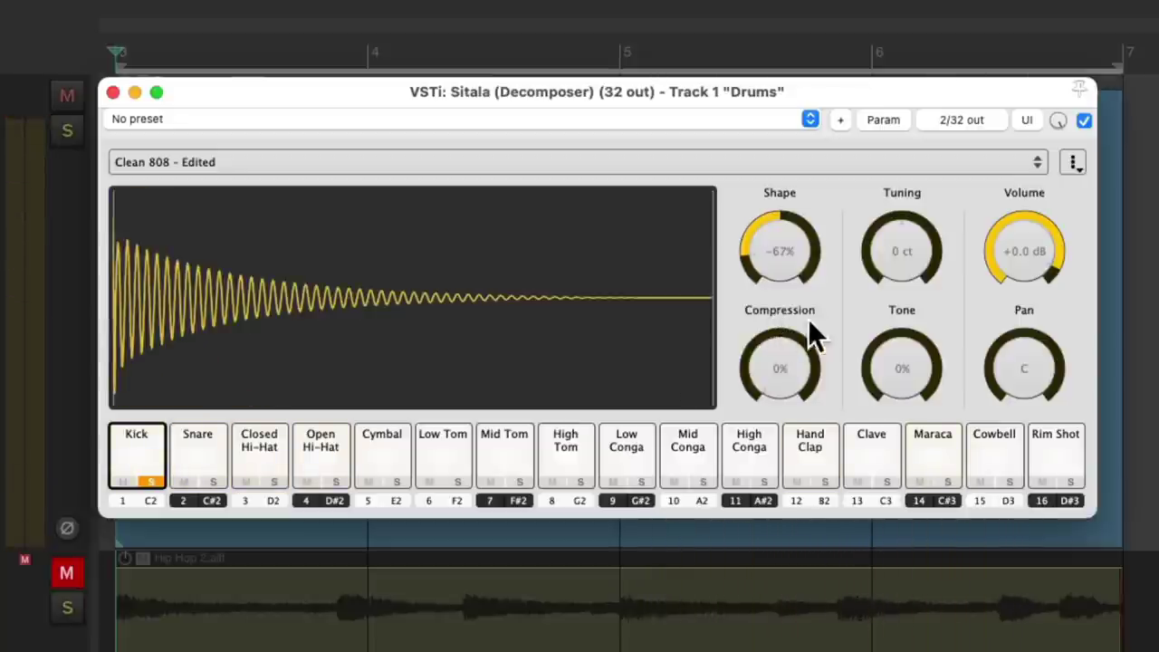
{"action": "mouse_move", "coordinate": [903, 259]}
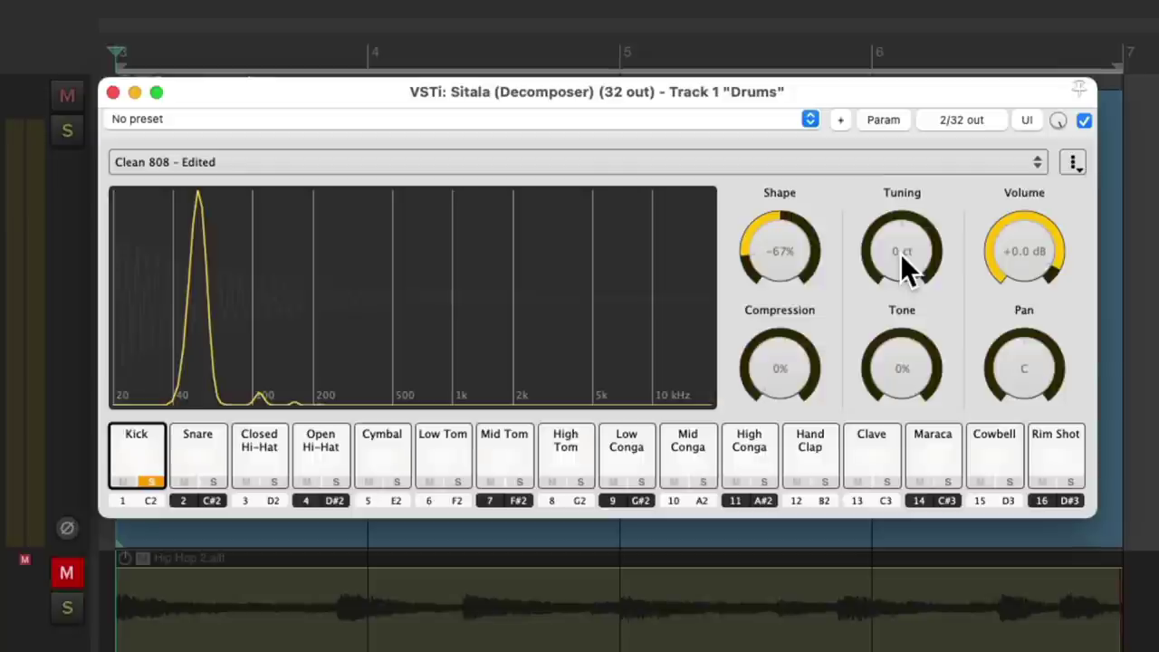
{"action": "left_click_drag", "start_coordinate": [897, 249], "coordinate": [892, 283]}
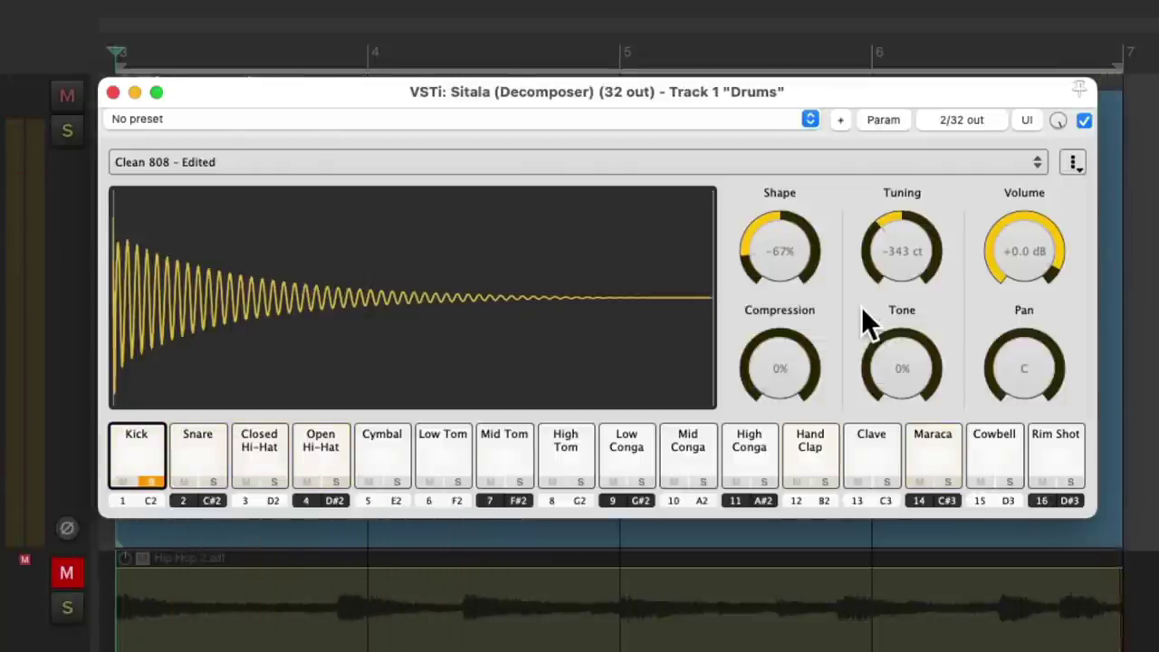
- On the Snare pad, shorten Shape to -75%, tune down to -191 ct and raise Tone to 50%
{"action": "left_click", "coordinate": [213, 471]}
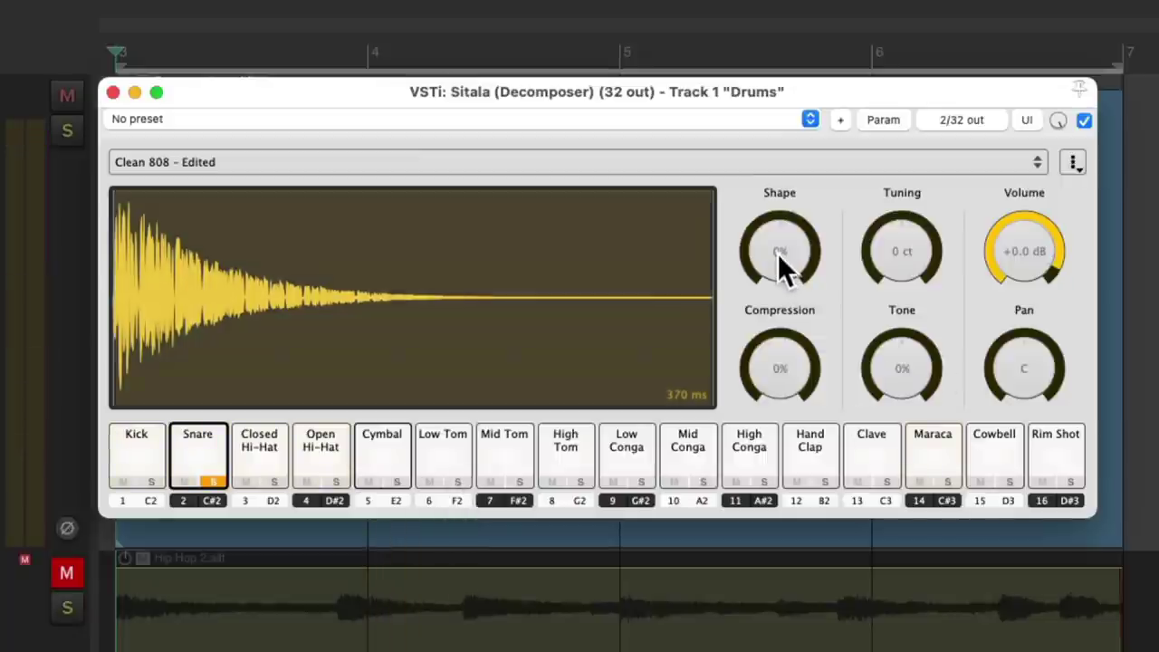
{"action": "left_click_drag", "start_coordinate": [777, 250], "coordinate": [765, 341]}
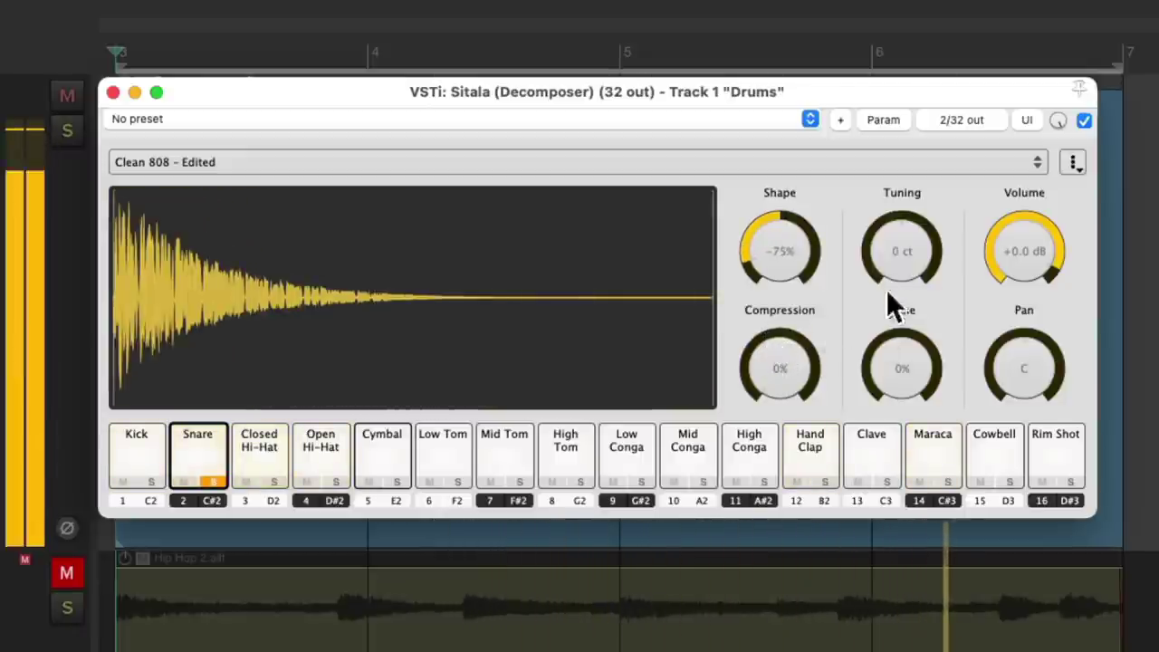
{"action": "mouse_move", "coordinate": [892, 250]}
{"action": "mouse_move", "coordinate": [893, 250]}
{"action": "left_mouse_down"}
{"action": "mouse_move", "coordinate": [890, 277]}
{"action": "mouse_move", "coordinate": [891, 267]}
{"action": "left_mouse_up"}
{"action": "mouse_move", "coordinate": [895, 364]}
{"action": "left_mouse_down"}
{"action": "mouse_move", "coordinate": [905, 305]}
{"action": "mouse_move", "coordinate": [925, 368]}
{"action": "mouse_move", "coordinate": [901, 374]}
{"action": "left_mouse_up"}
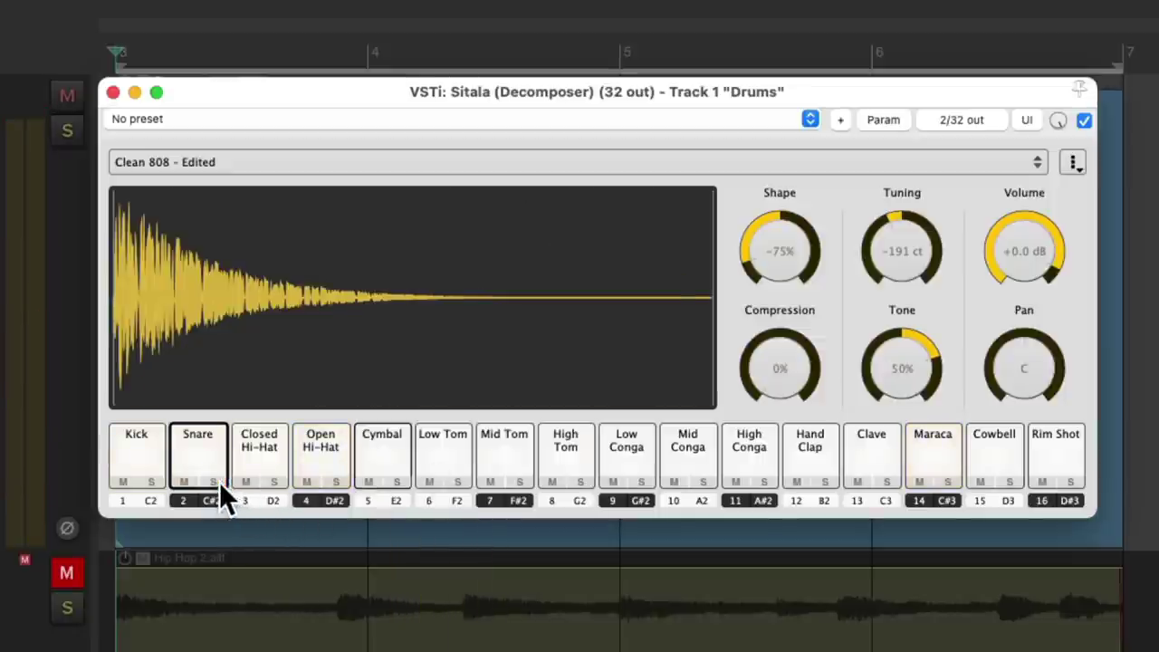
- Tune the Closed Hi-Hat down to -239 ct and the Open Hi-Hat down to -207 ct
{"action": "left_click", "coordinate": [265, 443]}
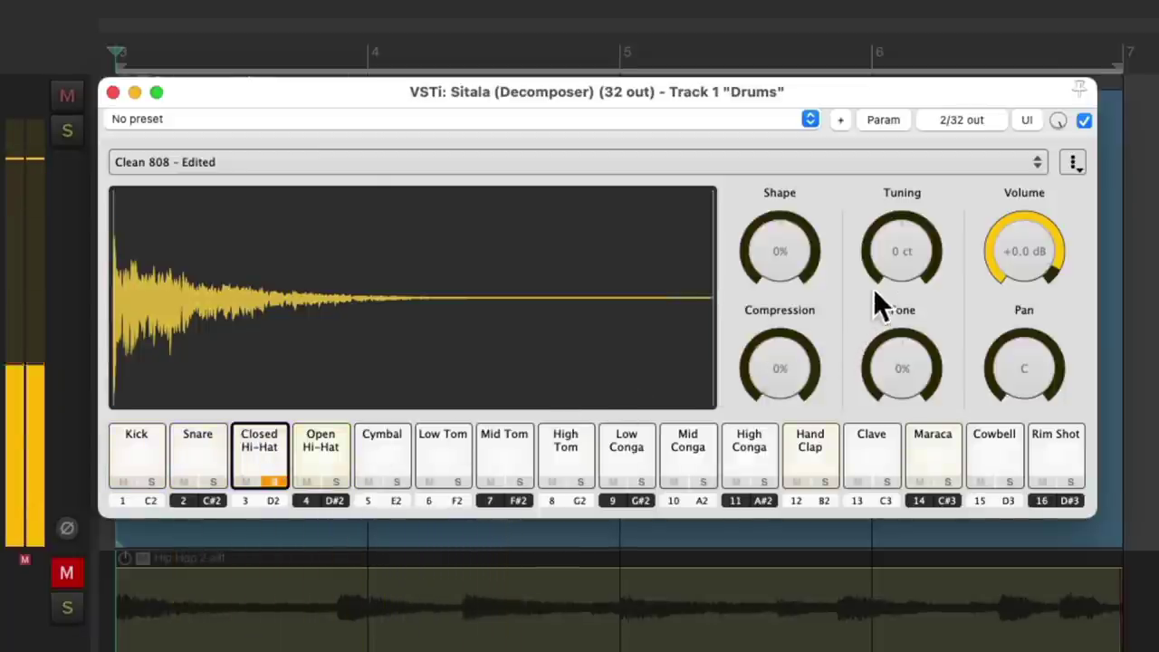
{"action": "mouse_move", "coordinate": [898, 260]}
{"action": "left_click_drag", "start_coordinate": [897, 259], "coordinate": [897, 285]}
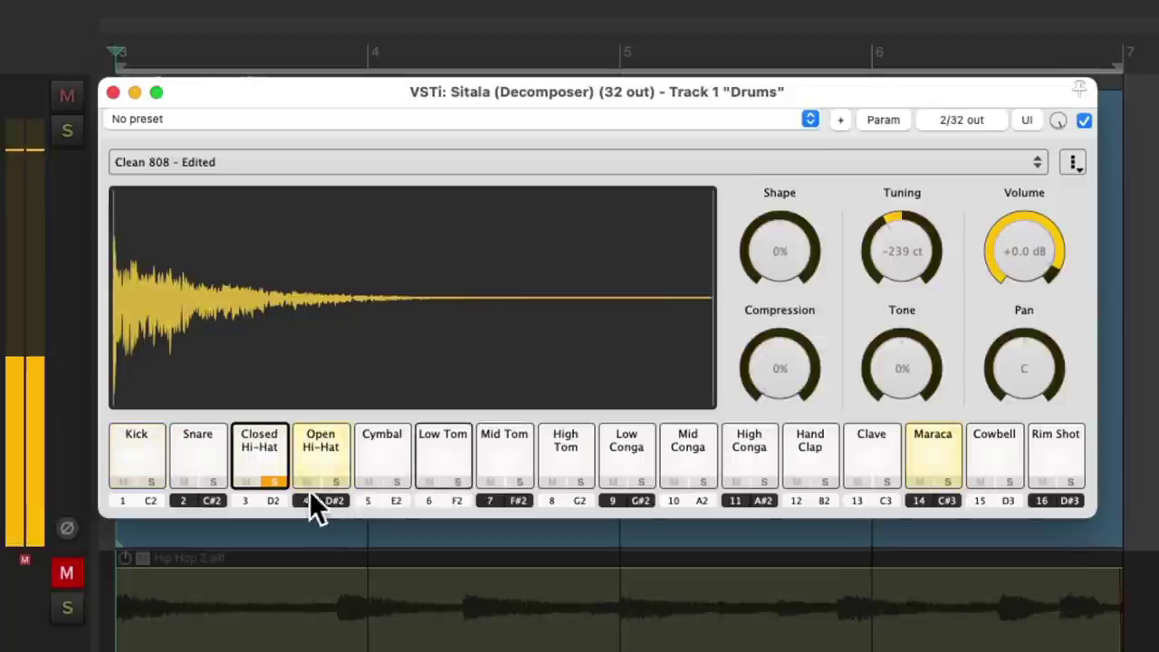
{"action": "left_click", "coordinate": [334, 478]}
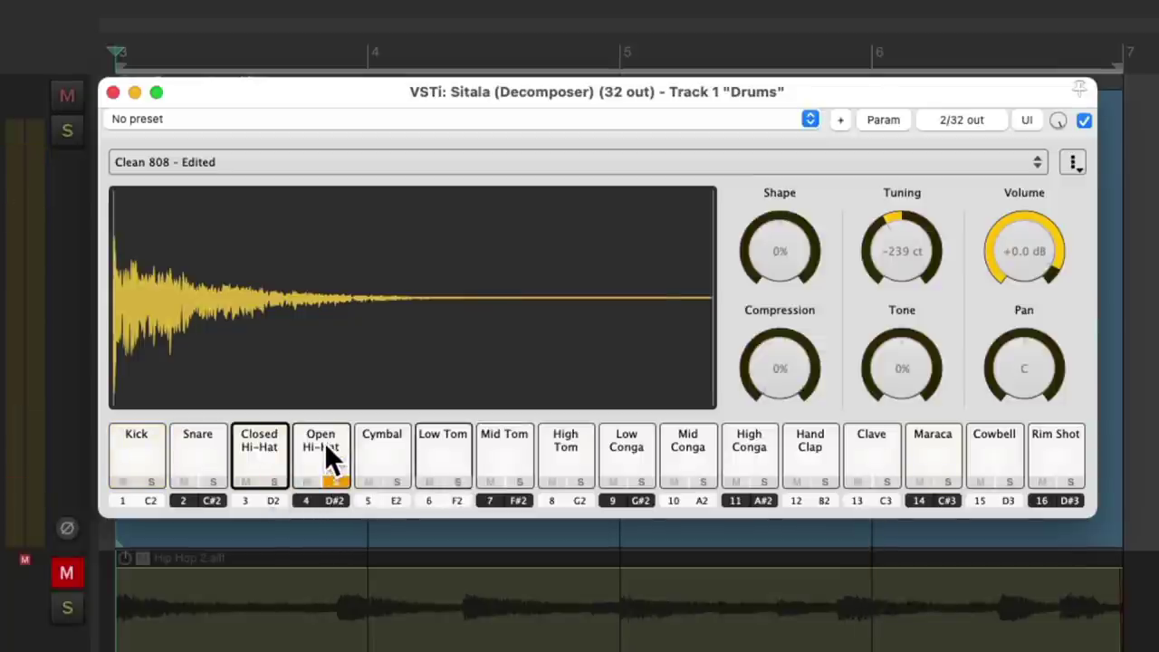
{"action": "left_click", "coordinate": [324, 441]}
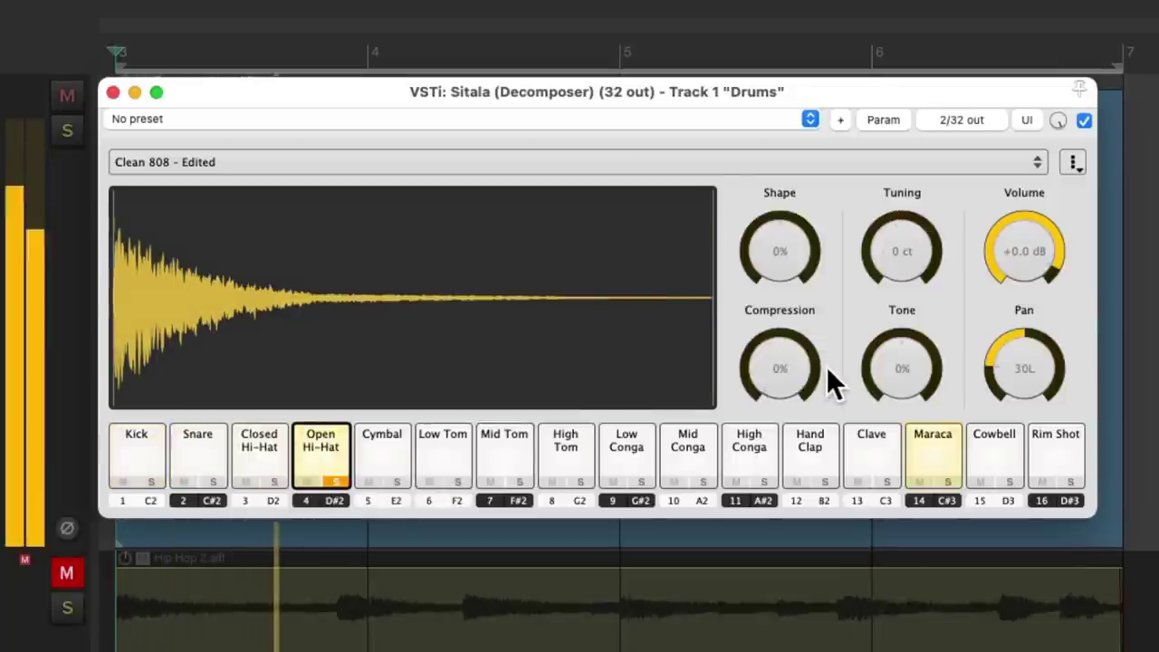
{"action": "mouse_move", "coordinate": [904, 263]}
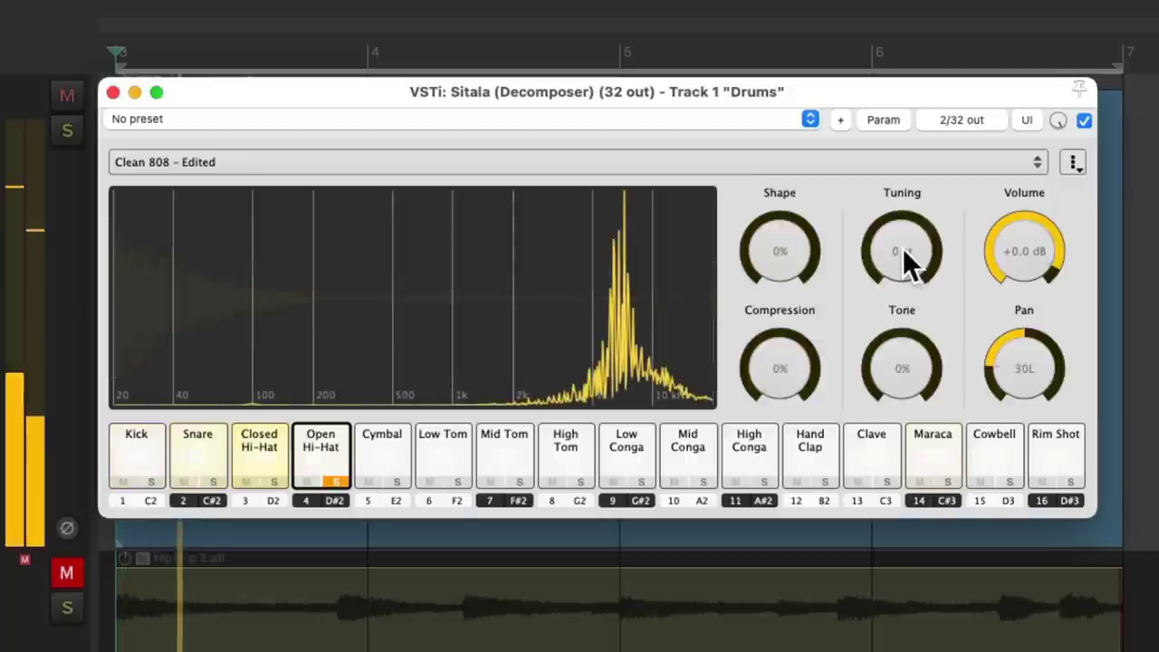
{"action": "left_click_drag", "start_coordinate": [903, 248], "coordinate": [906, 290]}
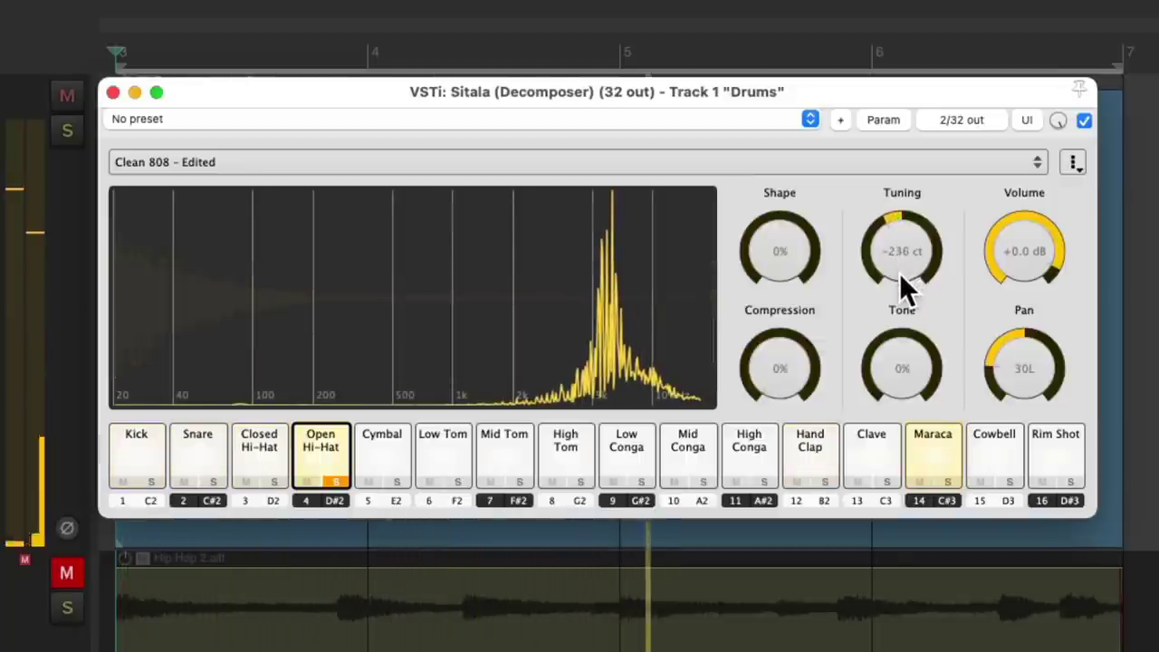
- Raise the Hand Clap's Tone to 50%
{"action": "scroll", "coordinate": [901, 280], "scroll_direction": "up", "scroll_amount": 3}
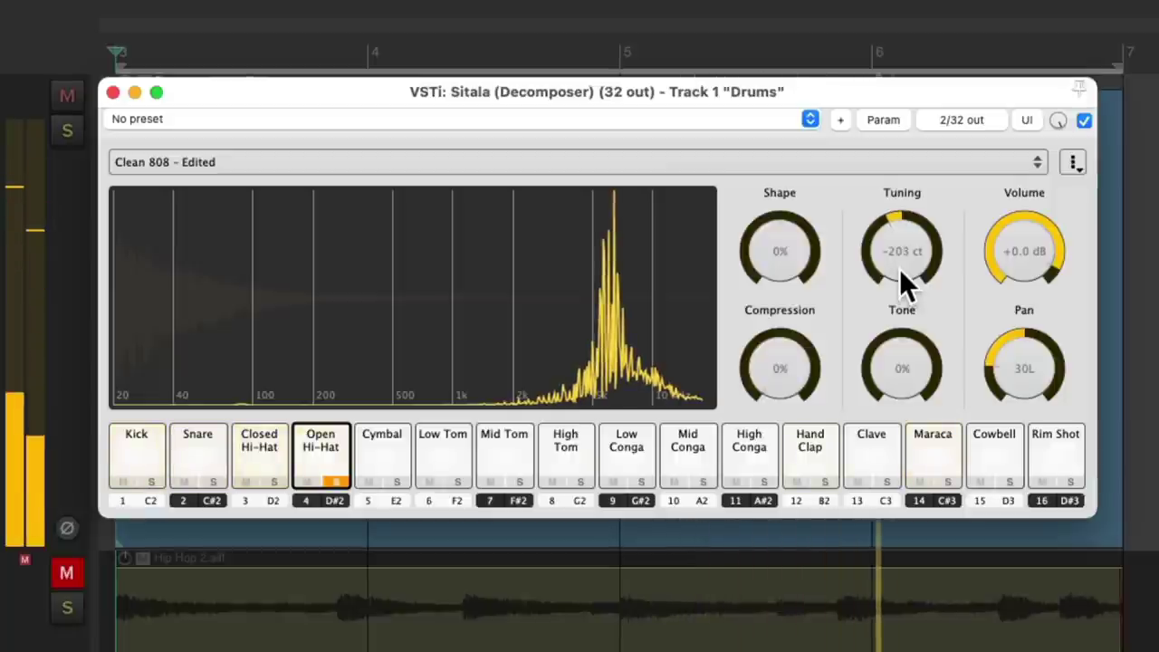
{"action": "scroll", "coordinate": [899, 271], "scroll_direction": "down", "scroll_amount": 1}
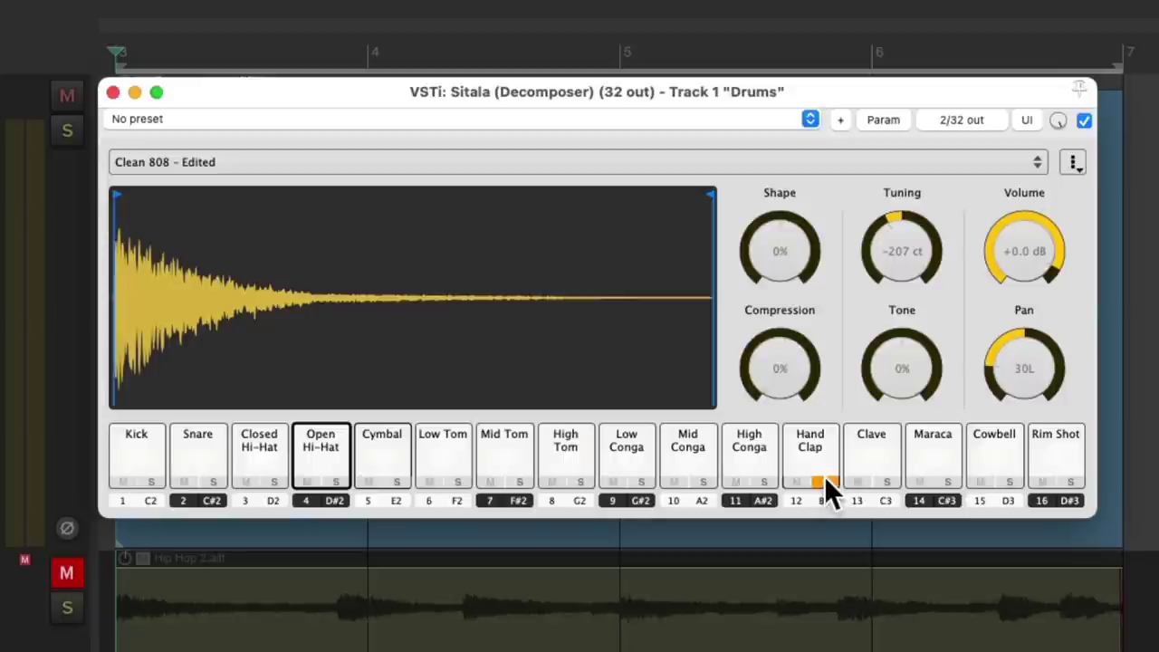
{"action": "left_click", "coordinate": [816, 441]}
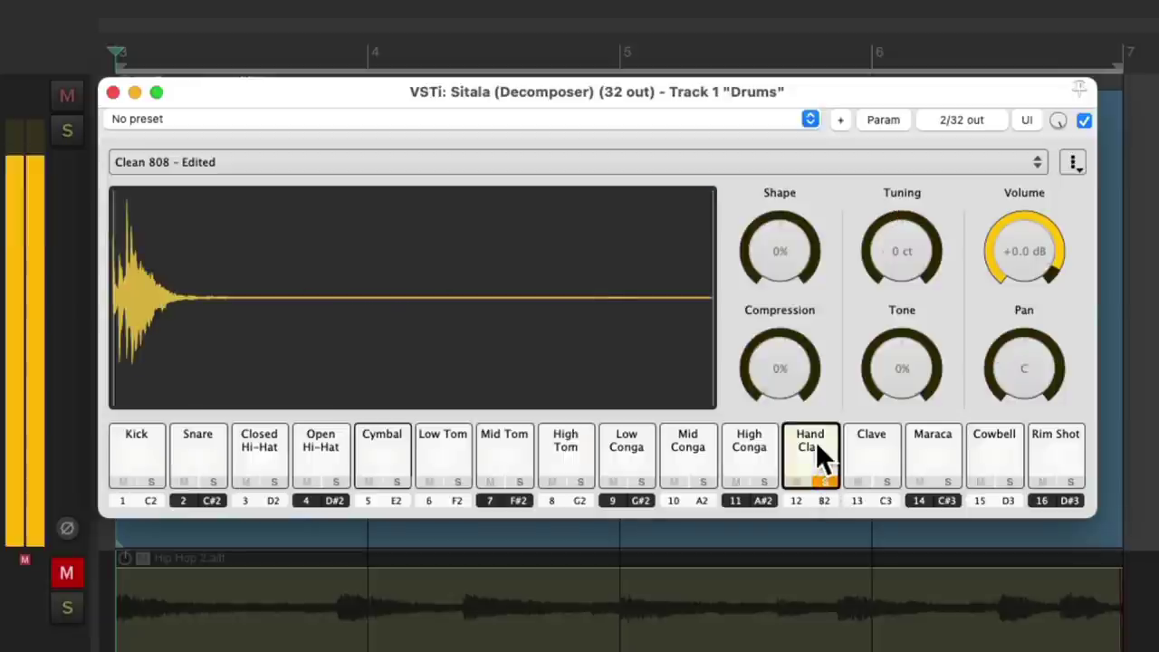
{"action": "left_click_drag", "start_coordinate": [896, 369], "coordinate": [877, 288]}
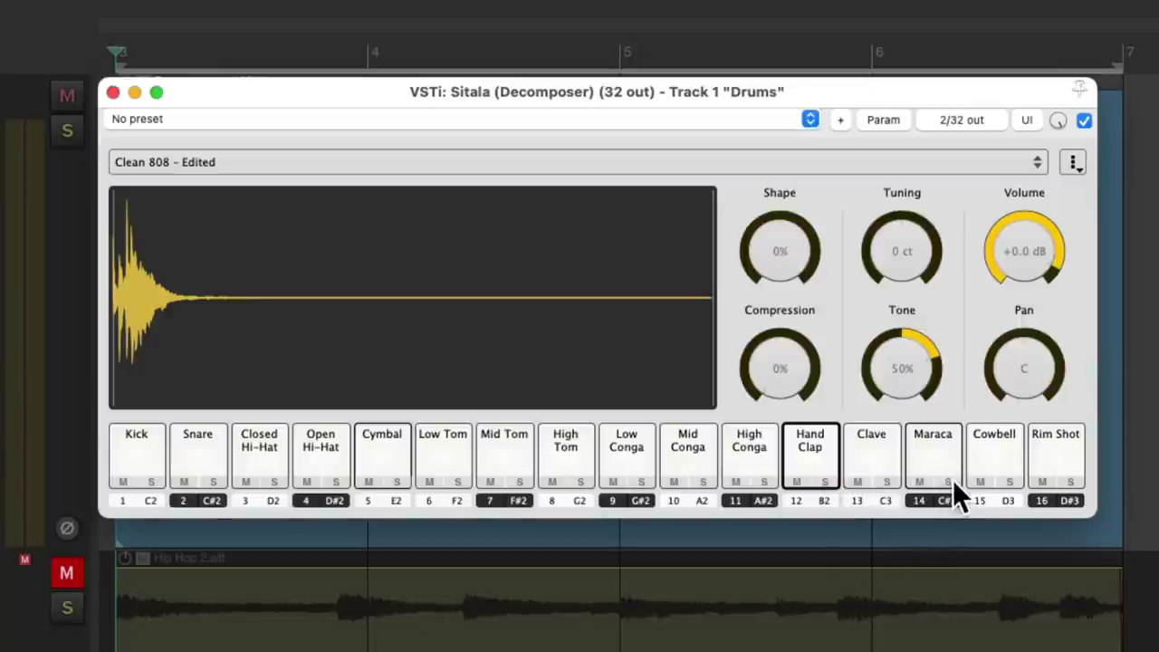
- Select the Maraca and lower its Tuning to -183 ct, keeping its 30R pan
{"action": "left_click", "coordinate": [948, 454]}
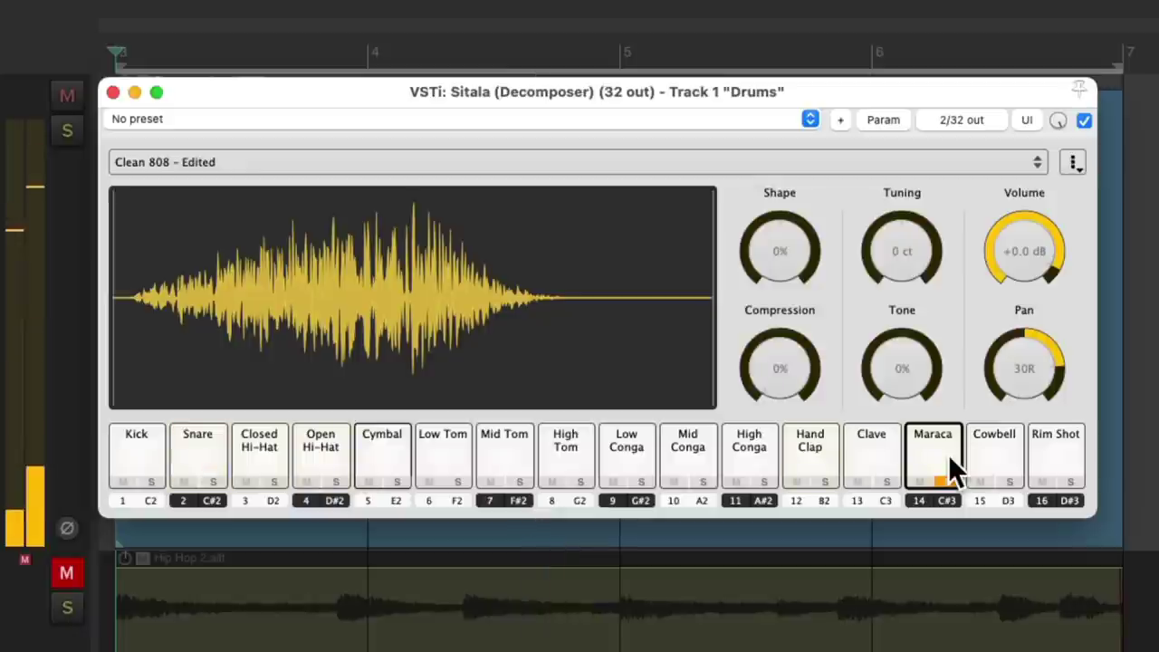
{"action": "scroll", "coordinate": [905, 270], "scroll_direction": "down", "scroll_amount": 10}
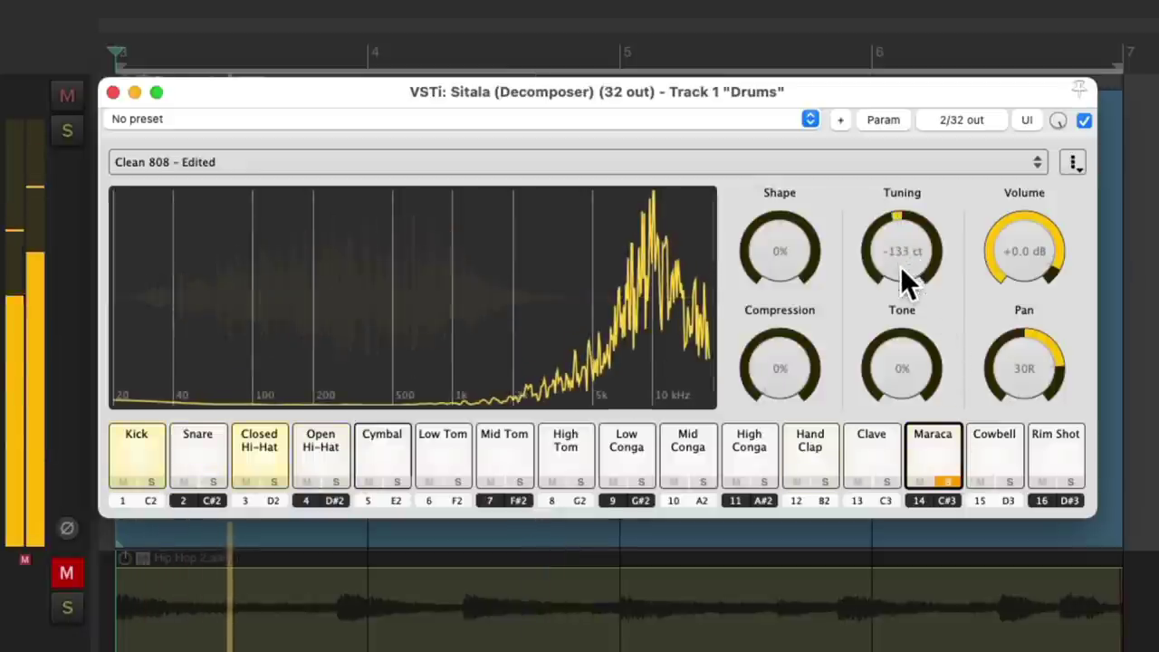
{"action": "scroll", "coordinate": [901, 272], "scroll_direction": "up", "scroll_amount": 1}
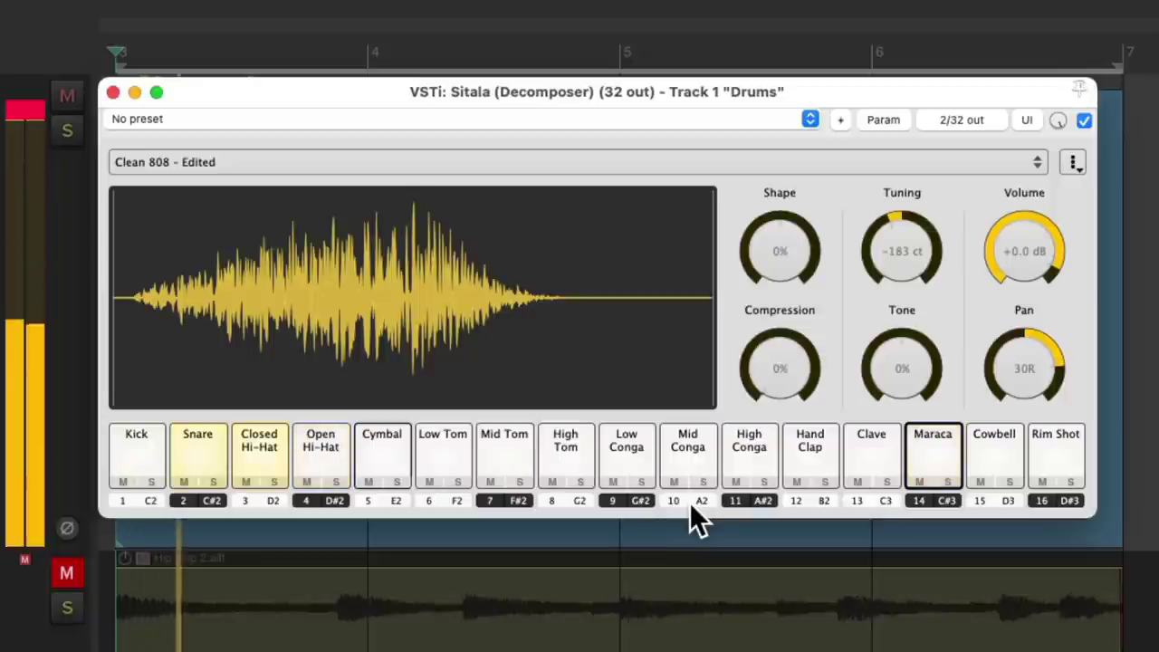
{"action": "key", "text": "space"}
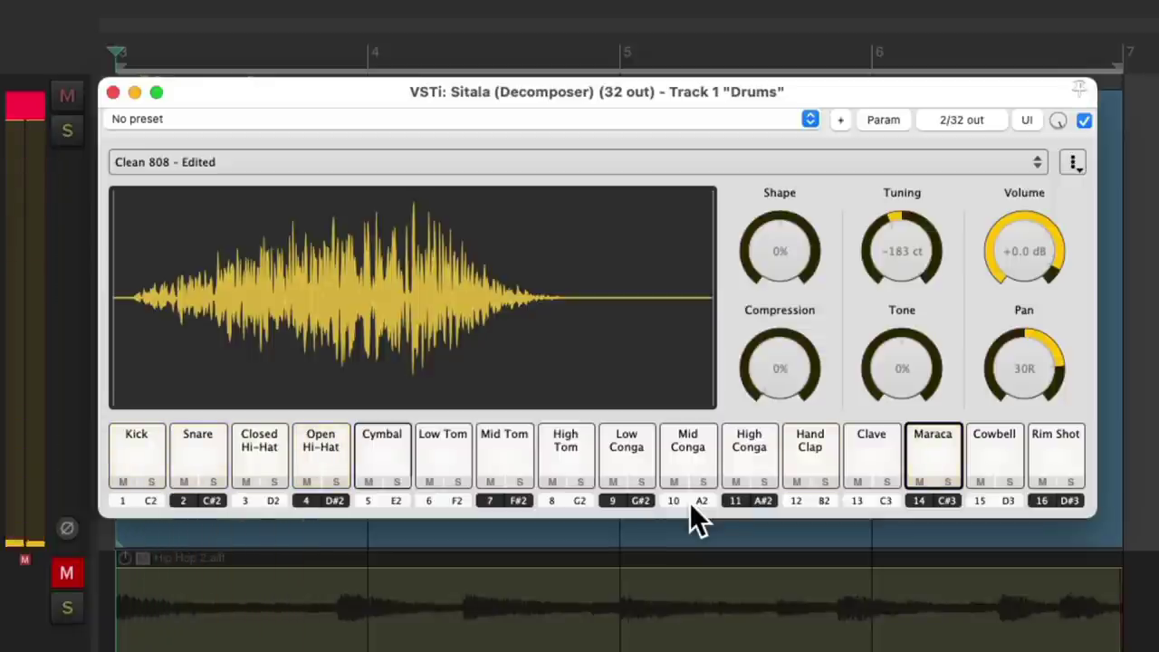
{"action": "left_click", "coordinate": [557, 119]}
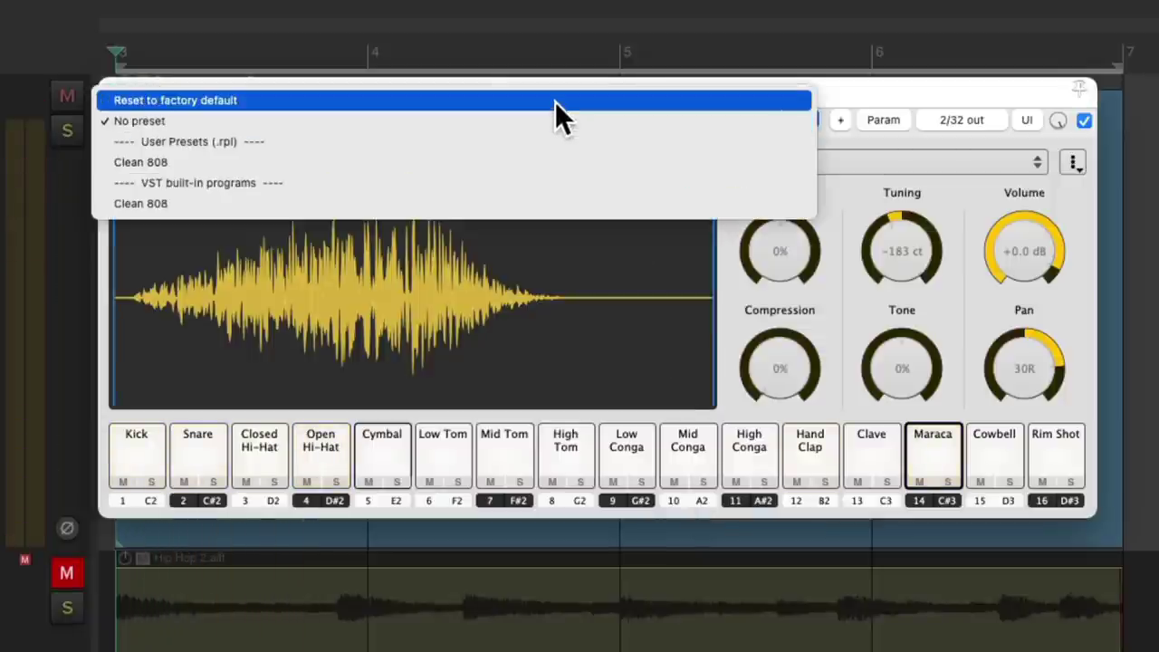
{"action": "left_click", "coordinate": [554, 101]}
{"action": "key", "text": "space"}
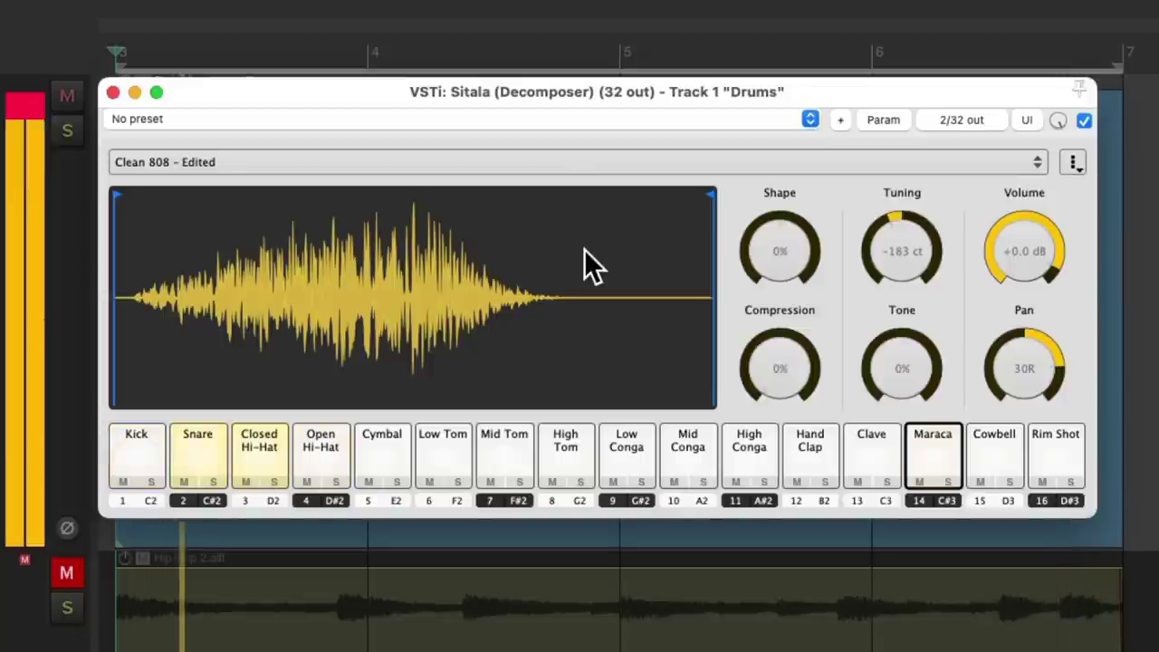
{"action": "key", "text": "space"}
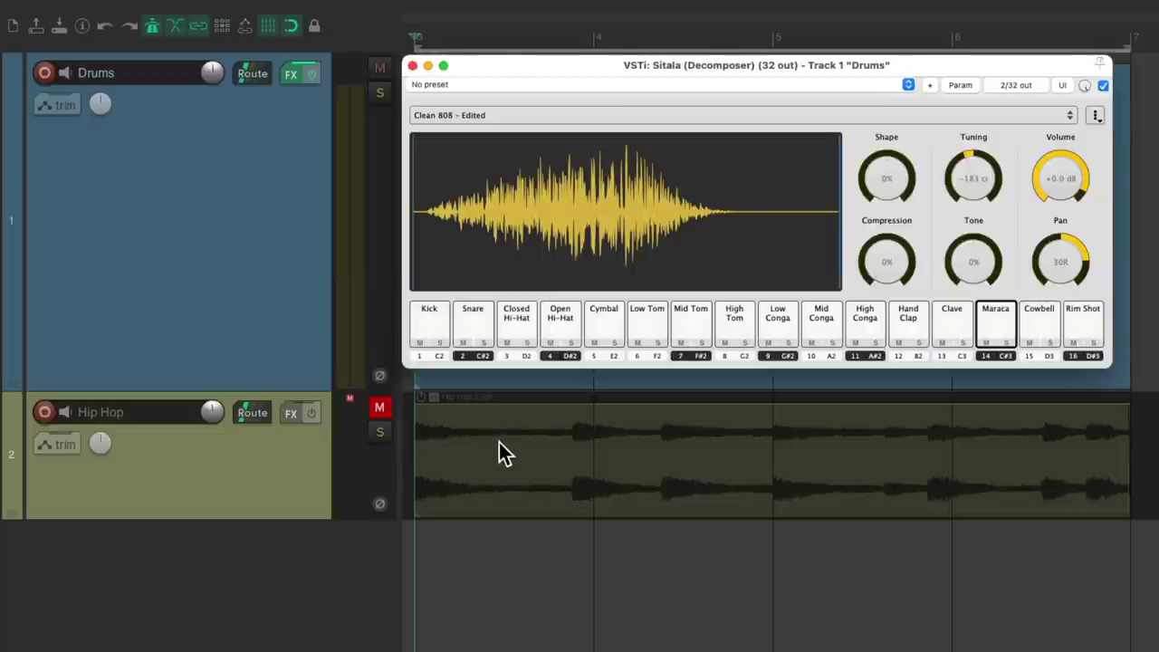
- Unmute the Hip Hop track and play it together with the retuned drums
{"action": "left_click", "coordinate": [380, 408]}
{"action": "key", "text": "space"}
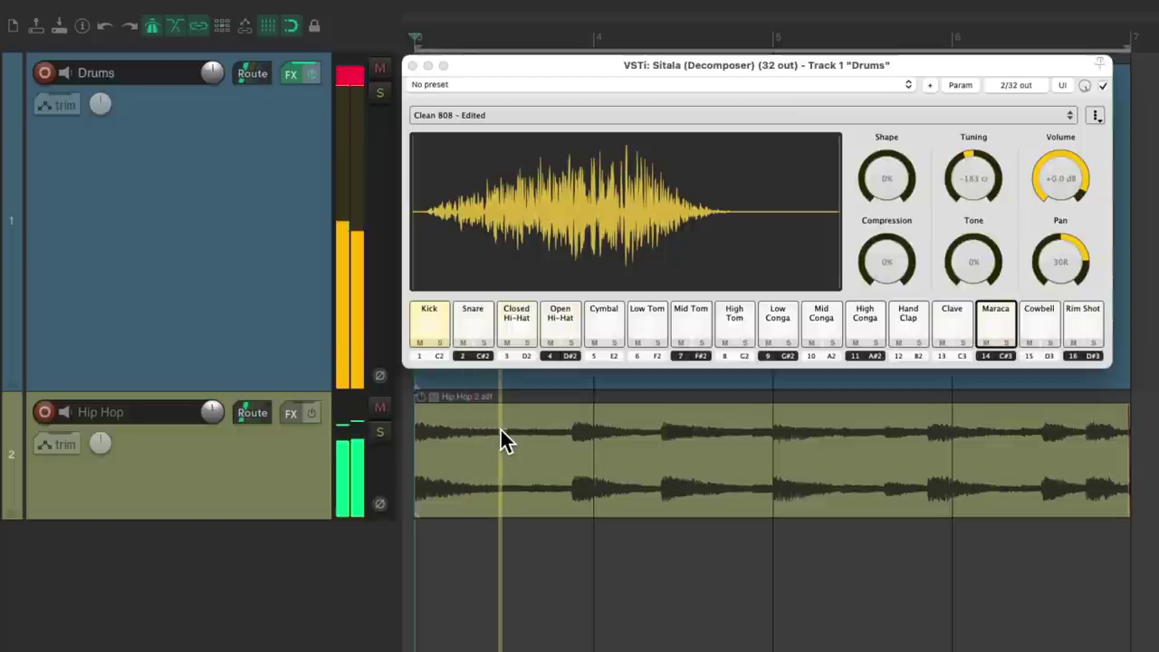